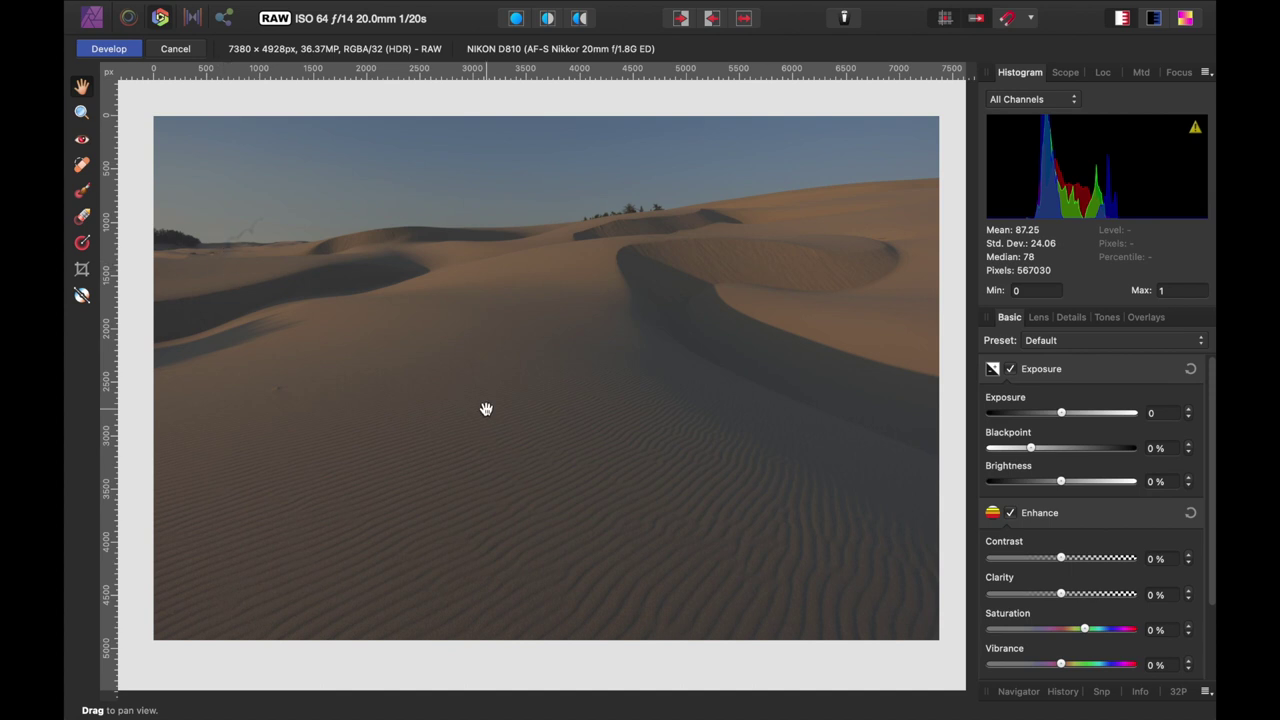
Step: Open the Develop Assistant to check the Serif Labs RAW engine and tone curve setting
left_click(846, 18)
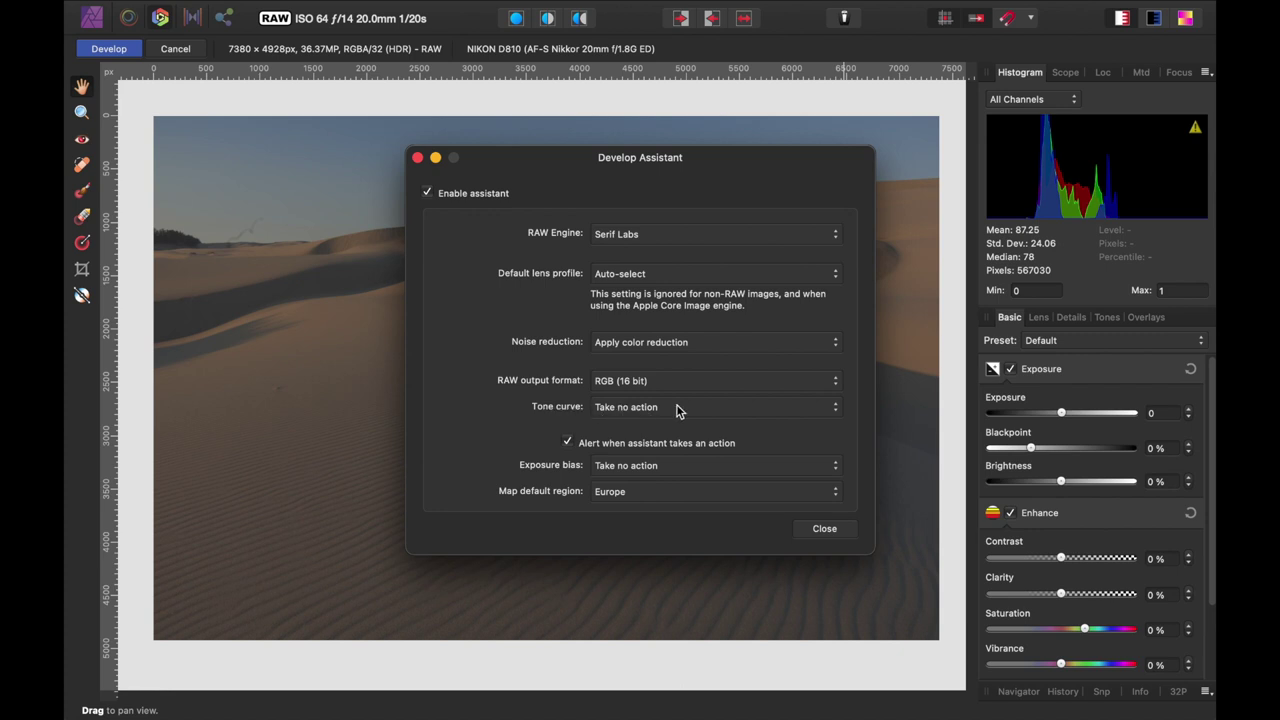
Step: Preview Apply tone curve, revert Tone curve to Take no action, and close the Develop Assistant
left_click(782, 410)
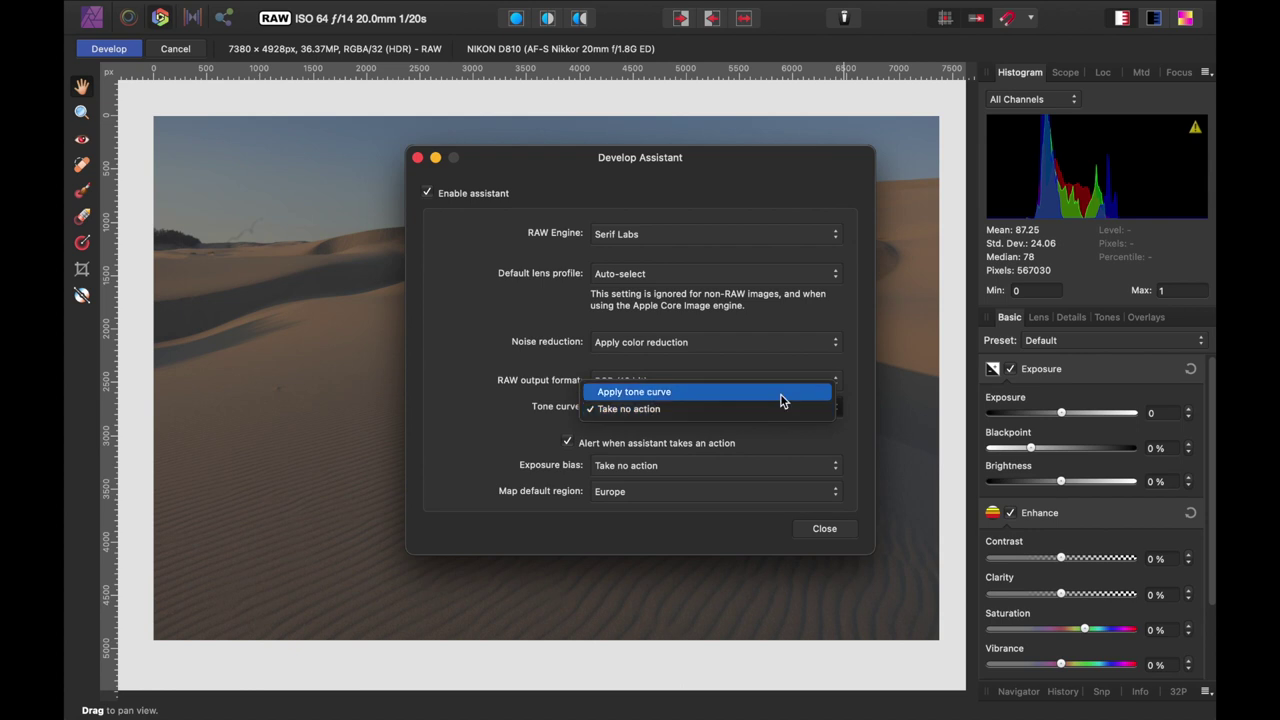
left_click(782, 400)
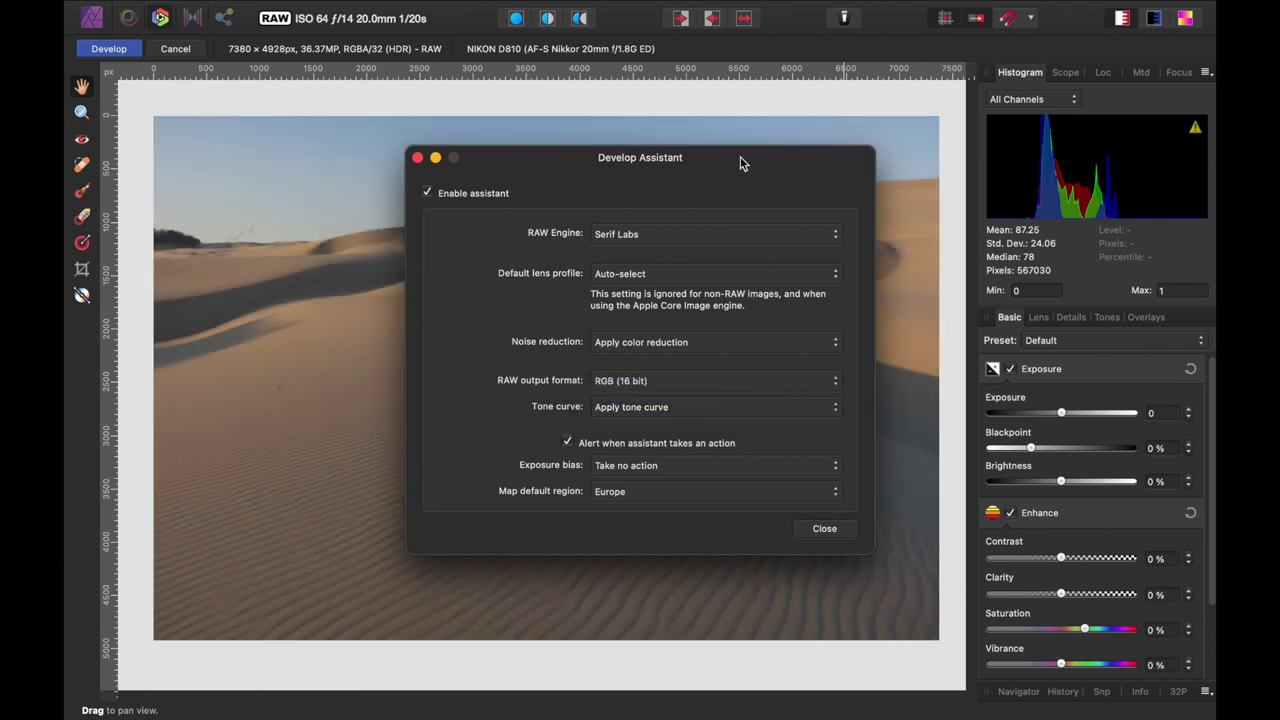
left_click_drag(744, 160, 1000, 436)
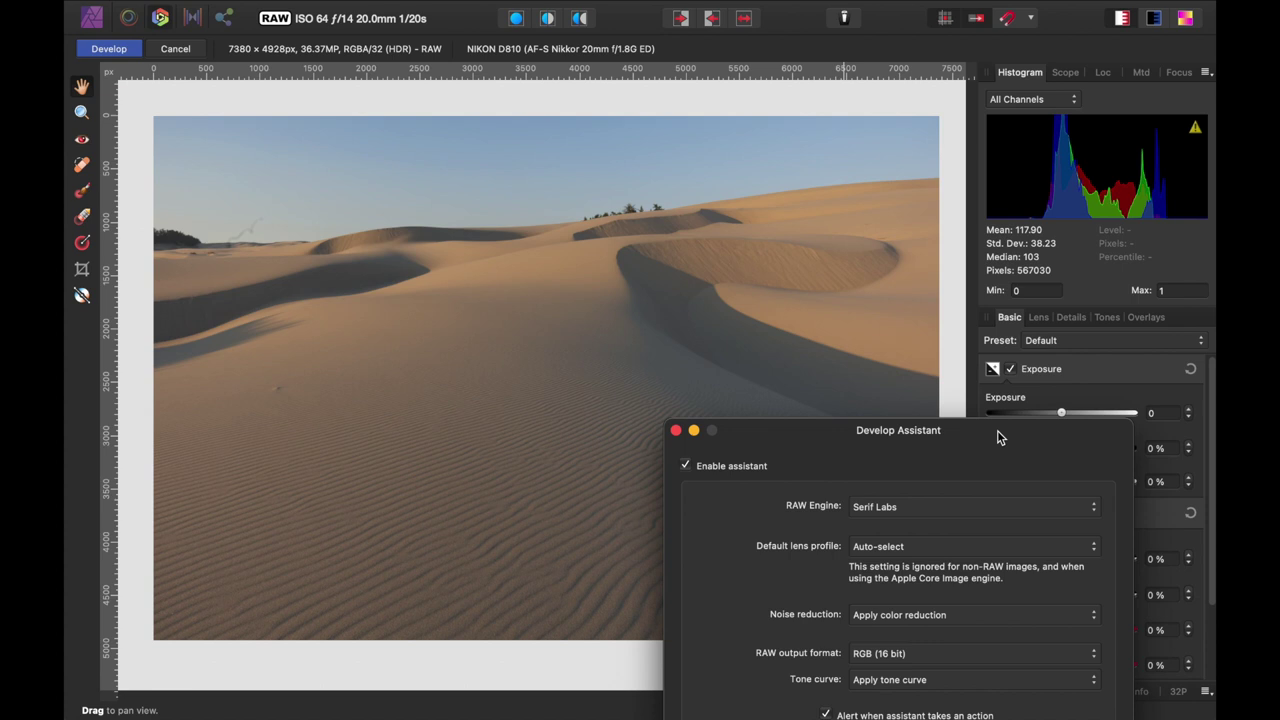
left_click_drag(997, 430, 1004, 385)
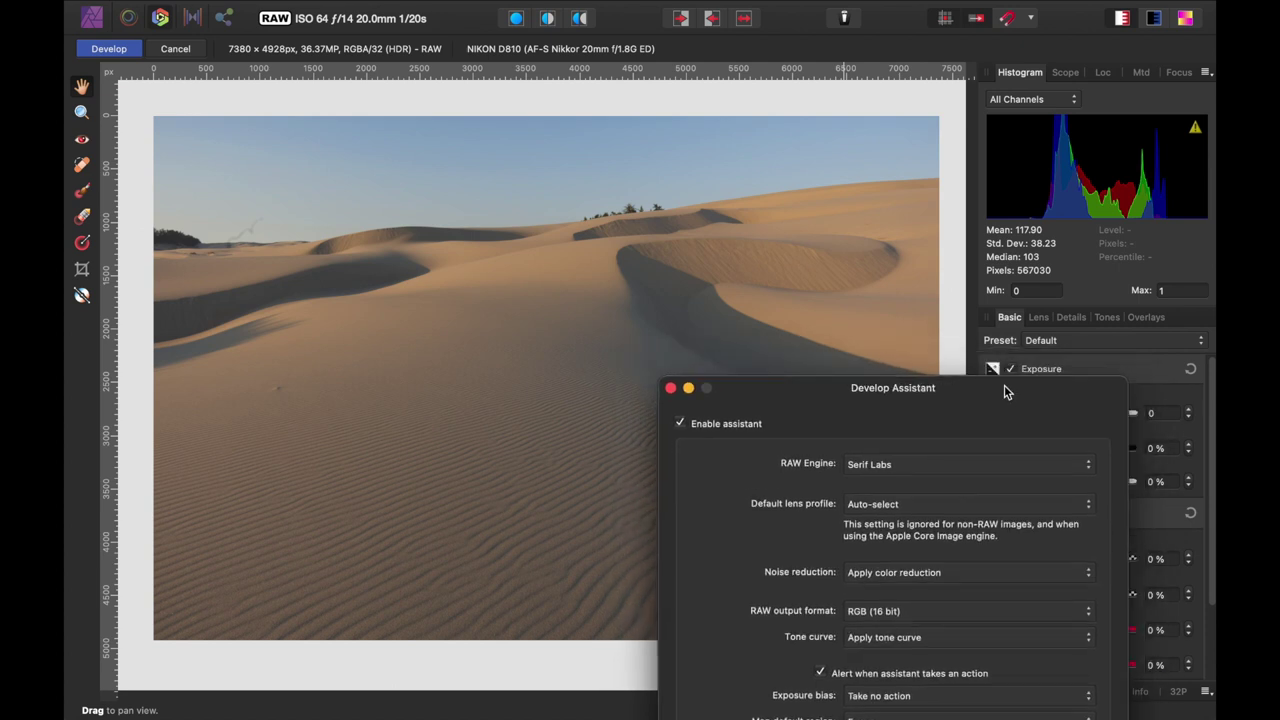
left_click_drag(1004, 385, 675, 123)
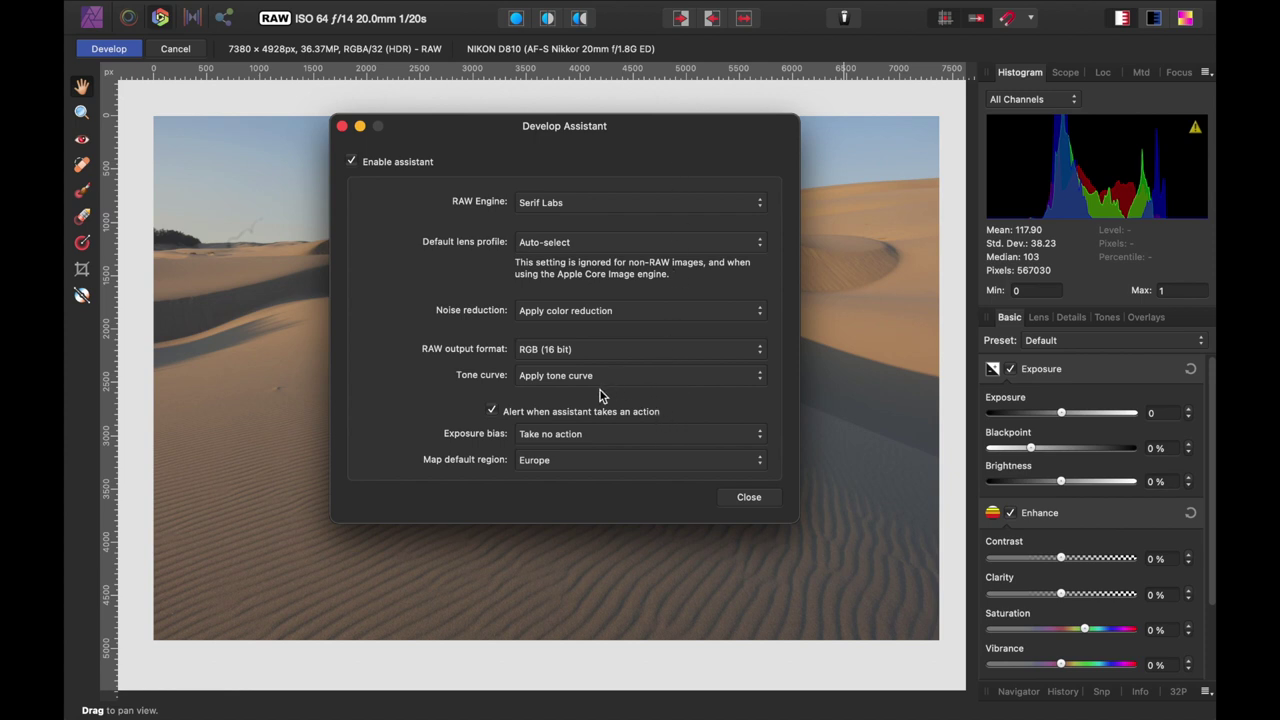
left_click(740, 376)
left_click(736, 394)
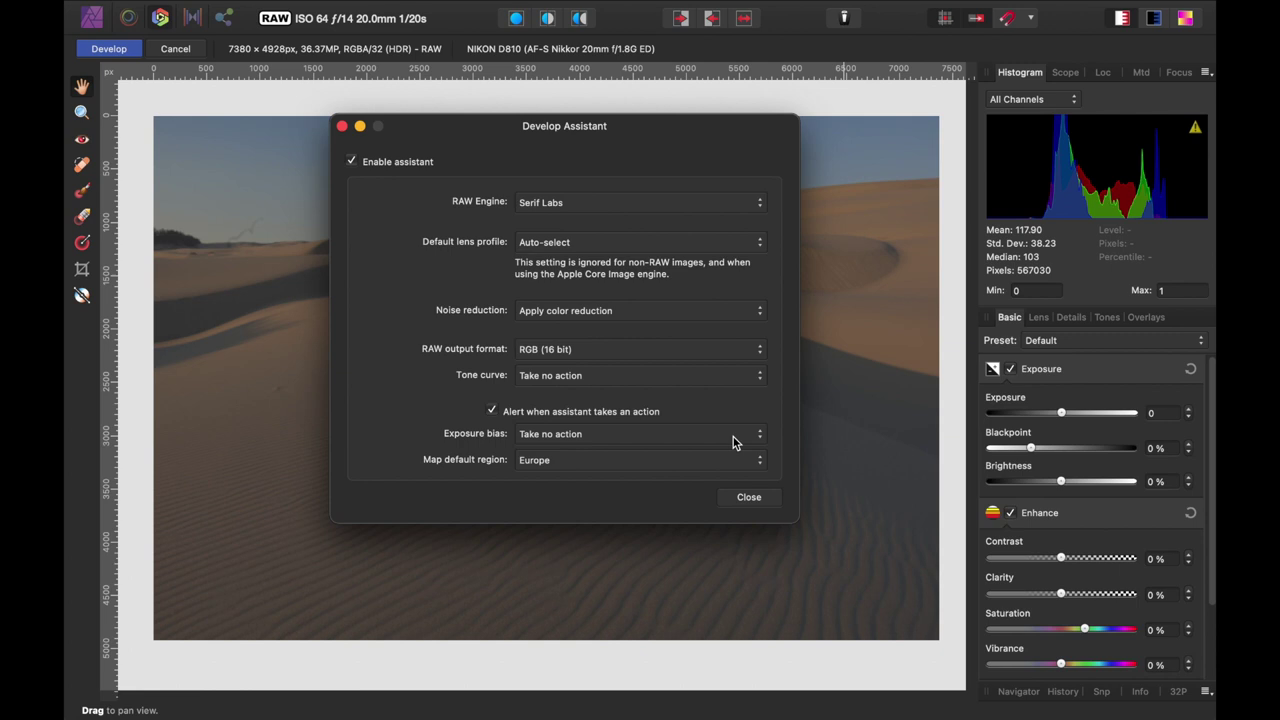
left_click(757, 497)
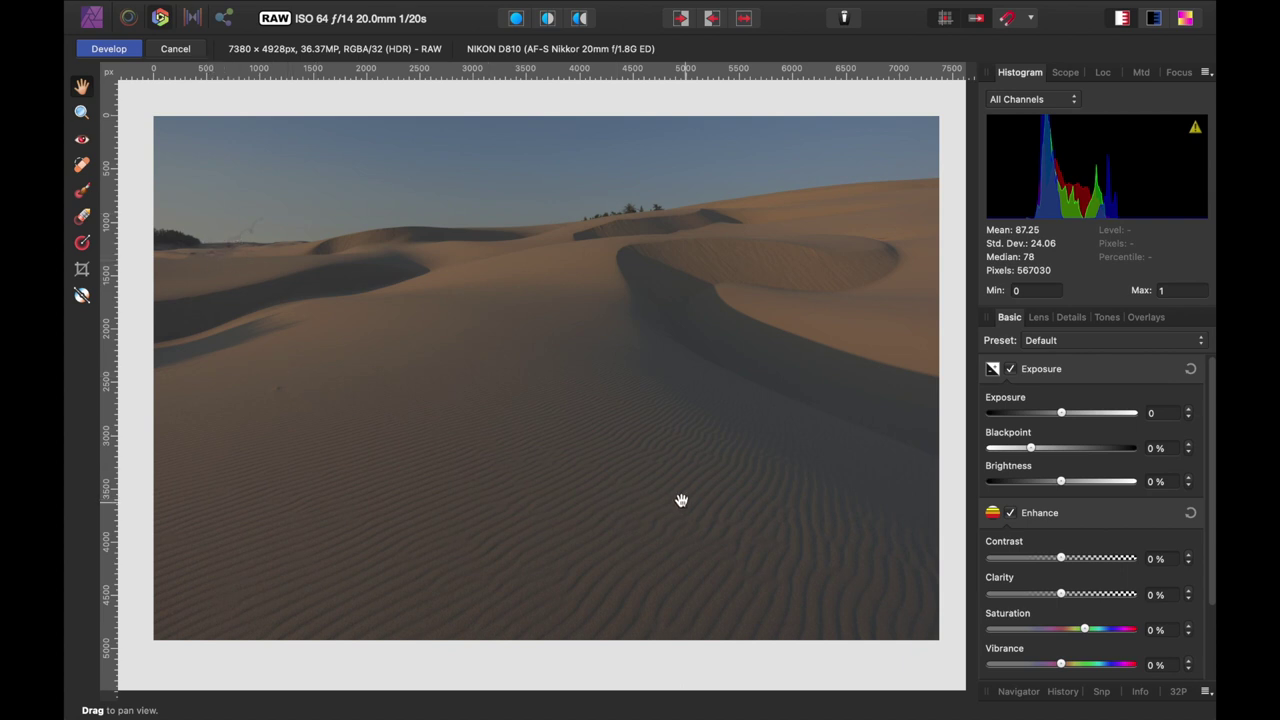
Step: Set Exposure 1.037, Blackpoint 3%, Brightness 6%, Contrast 7%, then develop the RAW photo
left_click_drag(1064, 413, 1074, 414)
left_click_drag(1066, 491, 1083, 480)
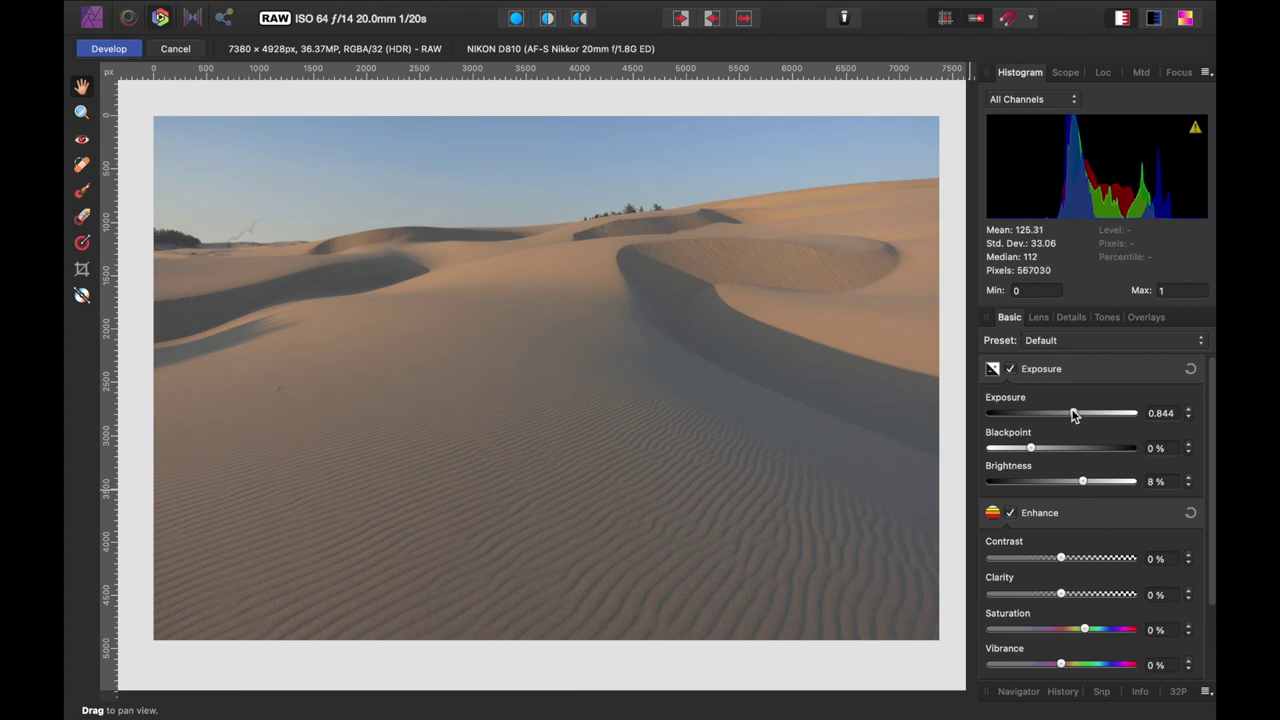
left_click_drag(1073, 415, 1075, 414)
left_click_drag(1082, 484, 1070, 489)
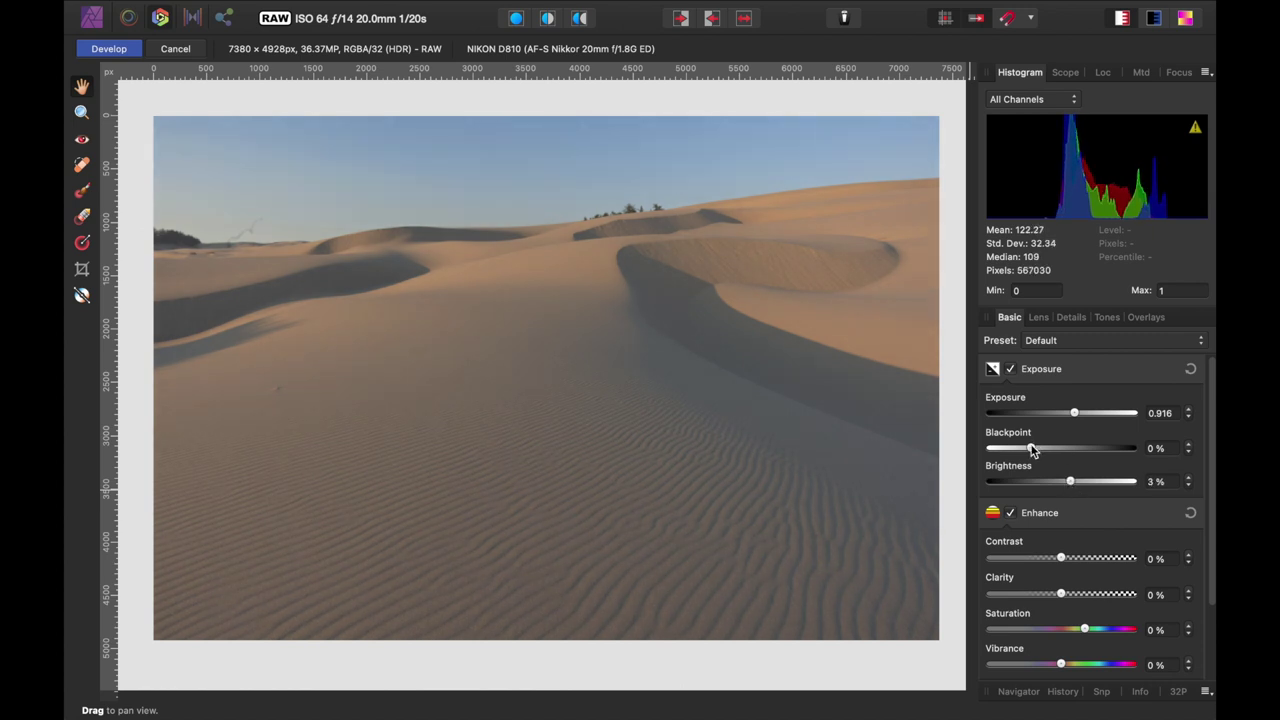
left_click_drag(1032, 451, 1045, 448)
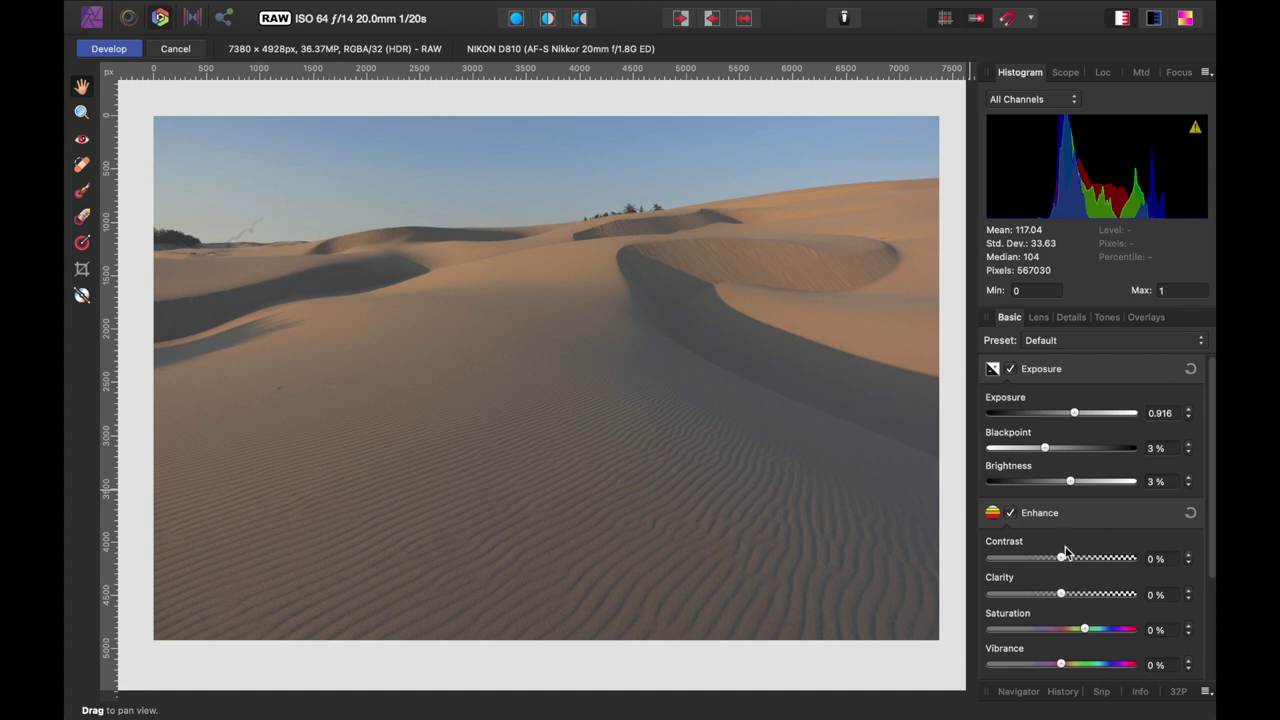
left_click_drag(1062, 559, 1071, 560)
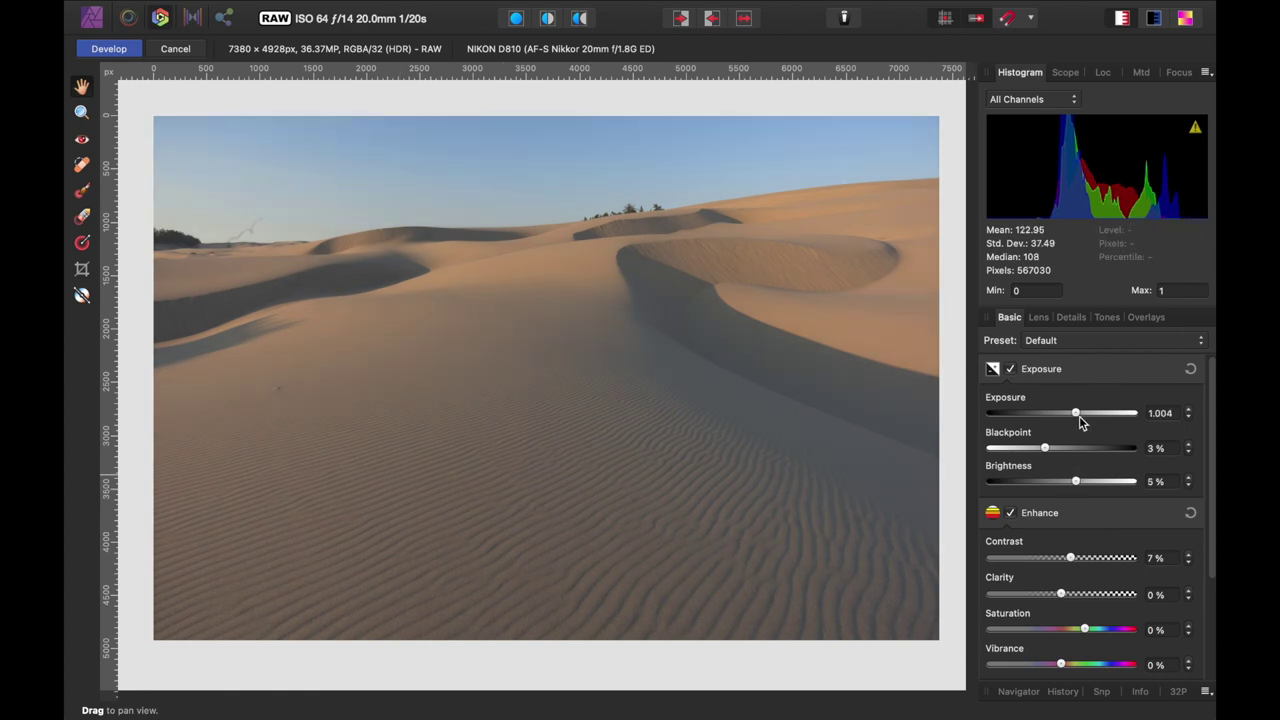
left_click_drag(1079, 415, 1079, 422)
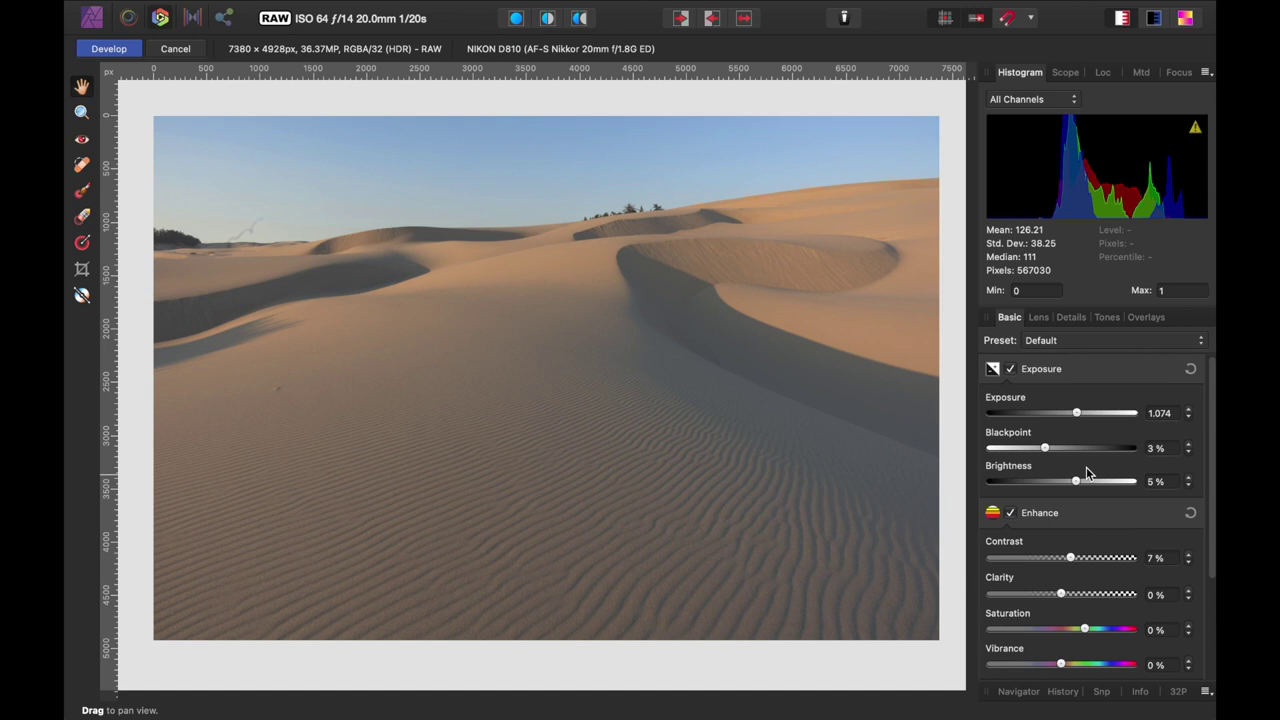
left_click_drag(1075, 413, 1075, 414)
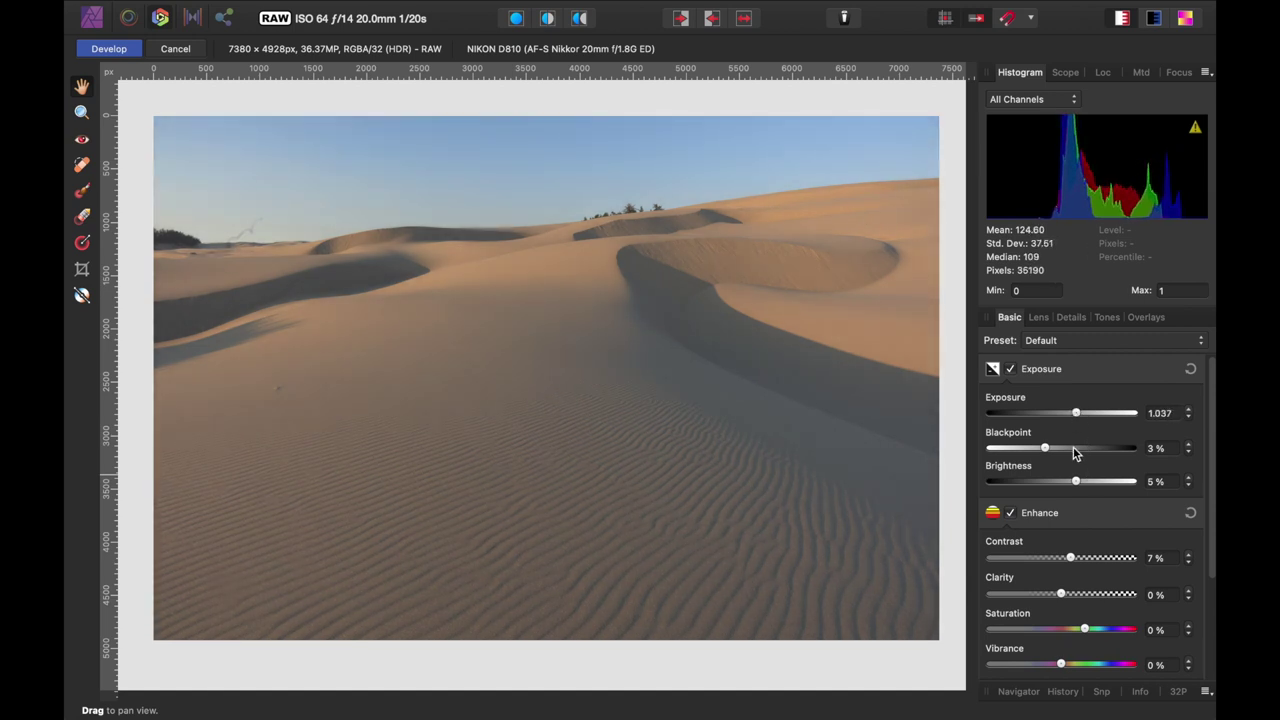
left_click_drag(1076, 482, 1077, 484)
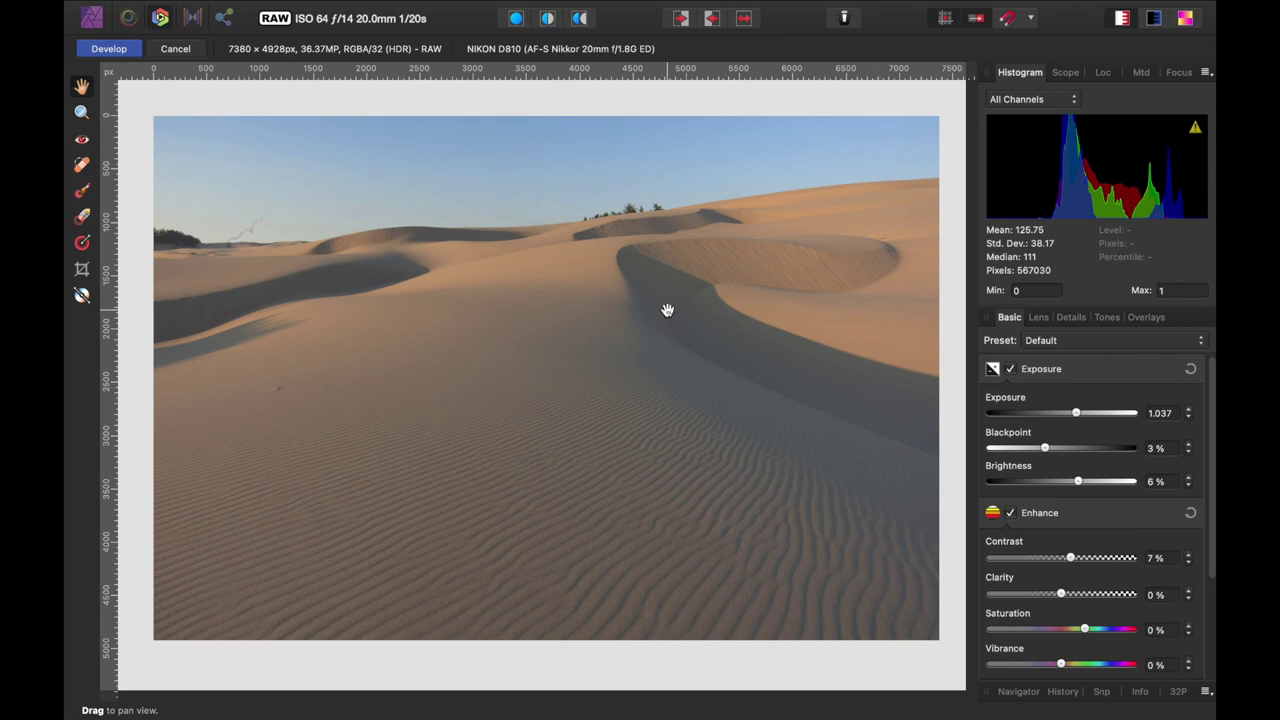
left_click(110, 50)
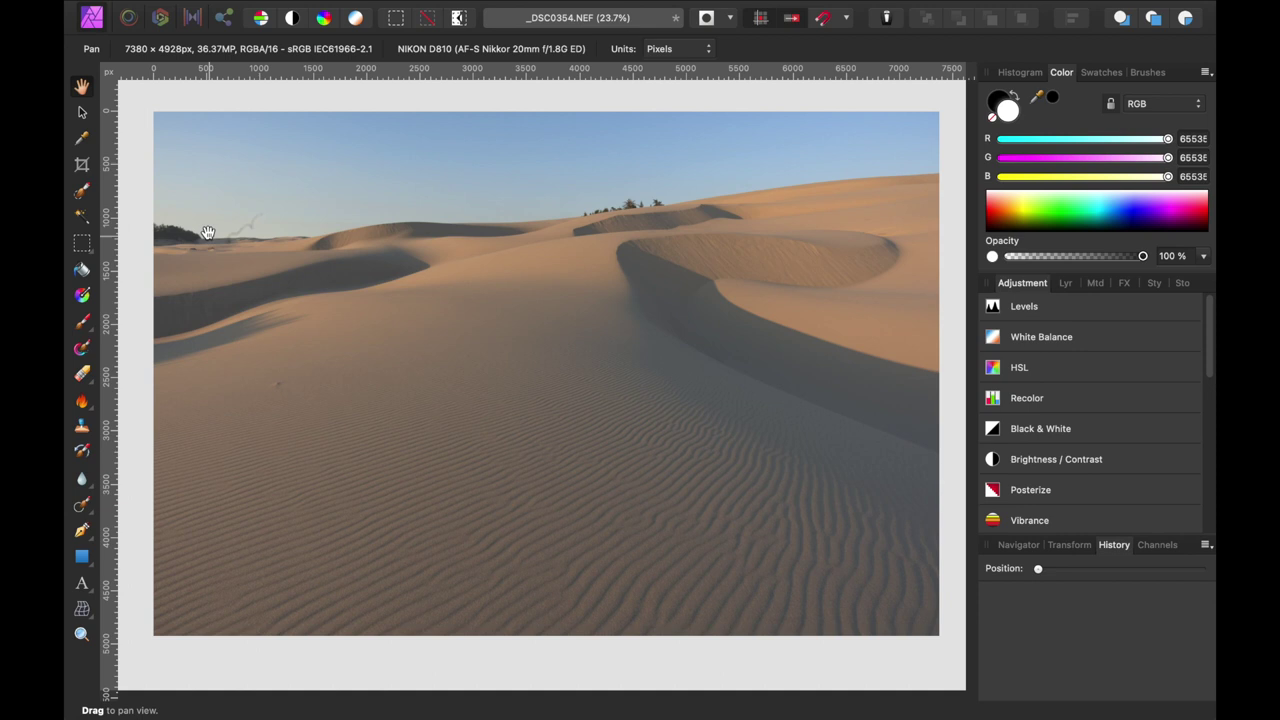
Step: Take the Crop tool with its ratio mode set to Unconstrained
left_click(83, 168)
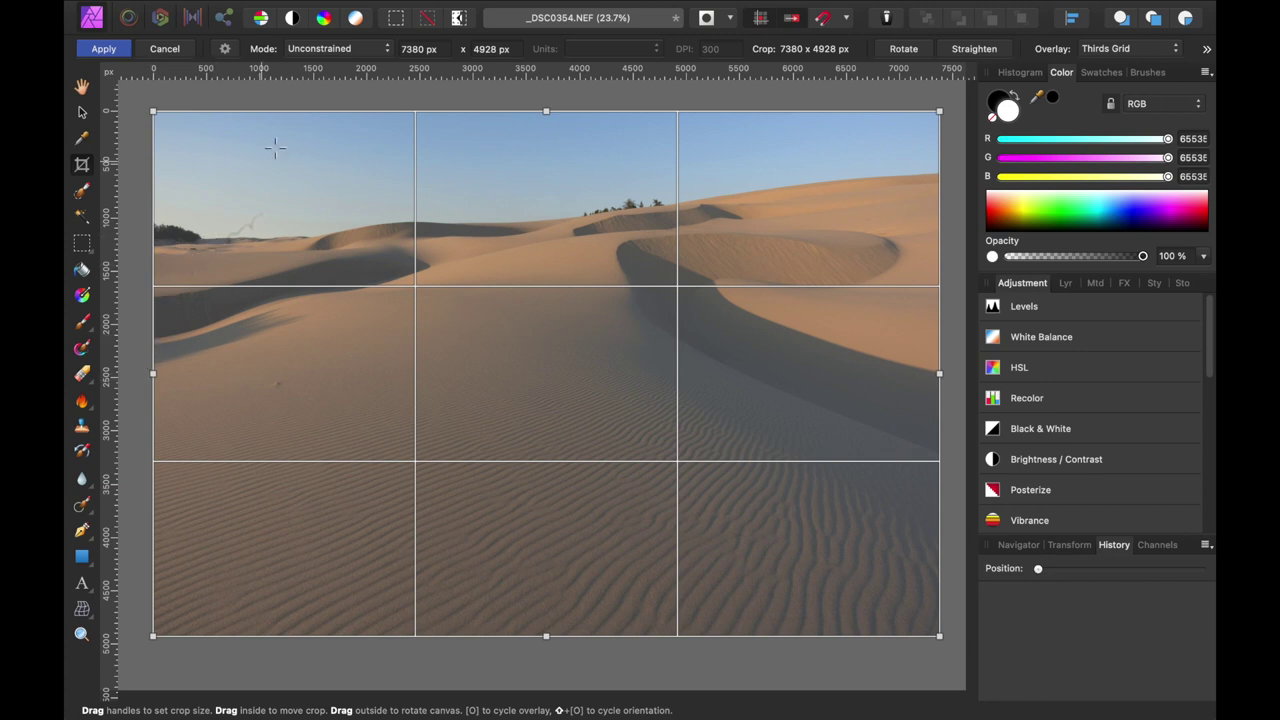
left_click(388, 53)
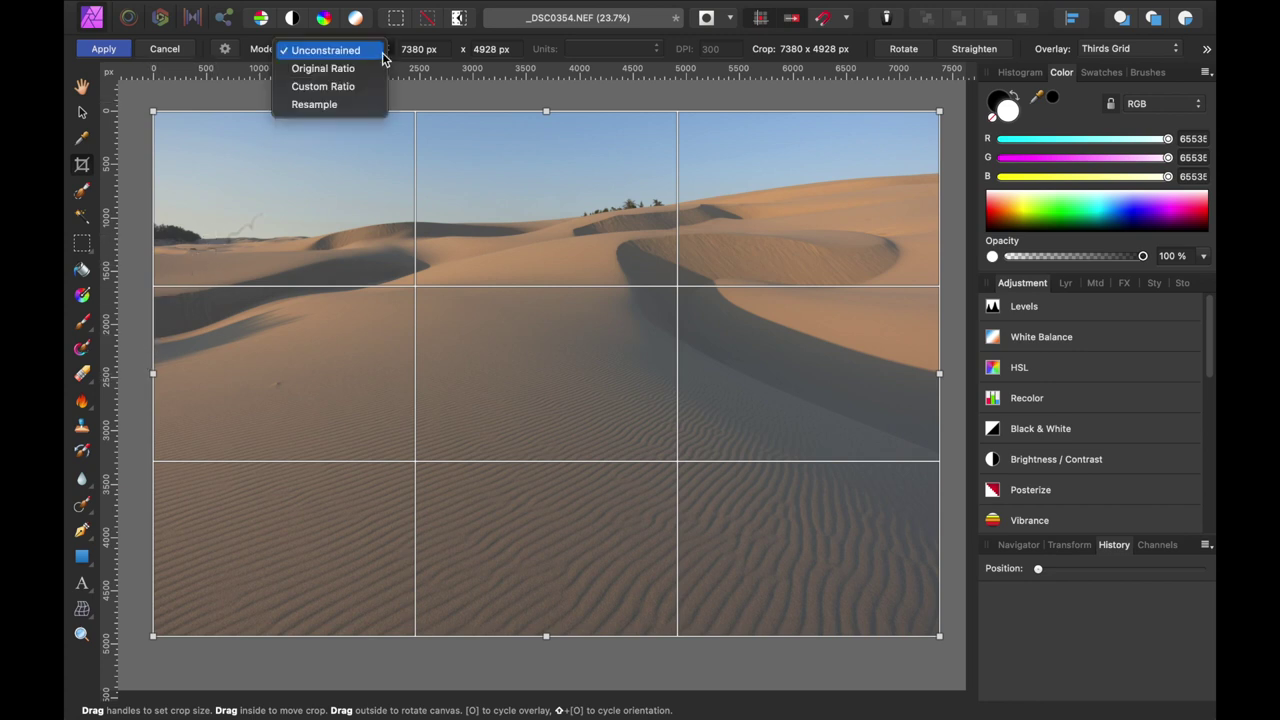
left_click(374, 68)
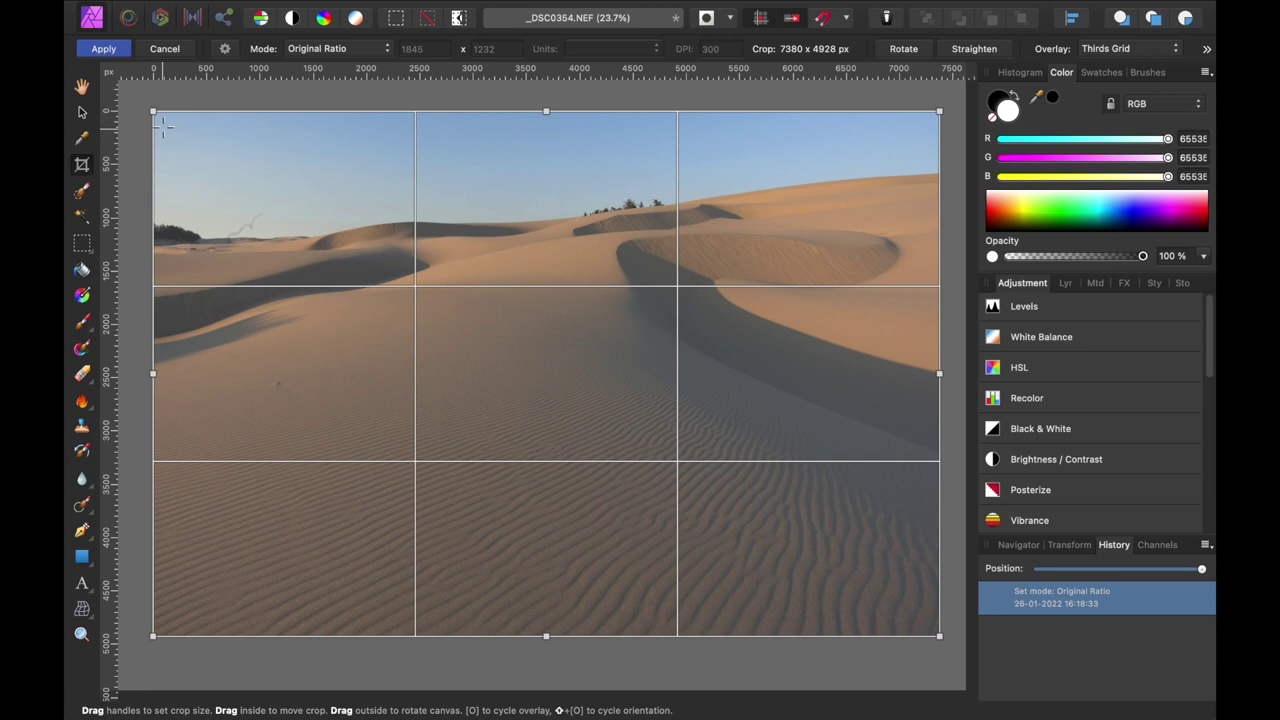
left_click(388, 51)
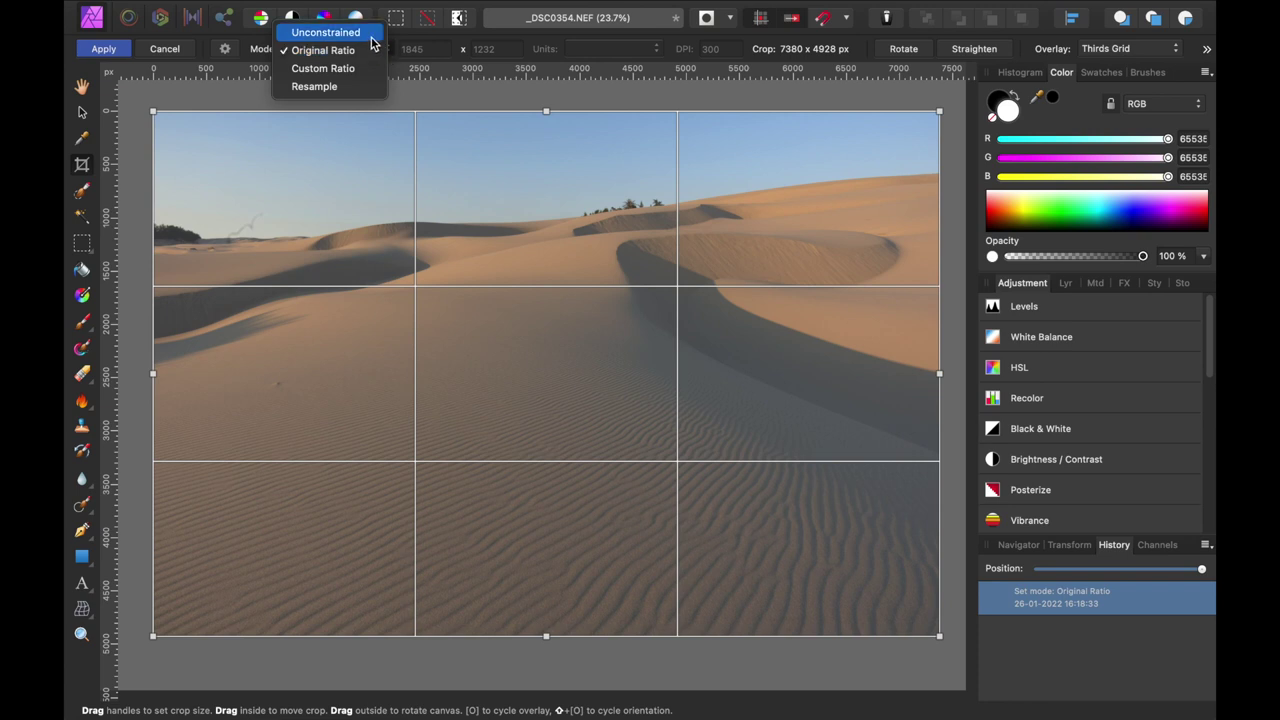
left_click(370, 36)
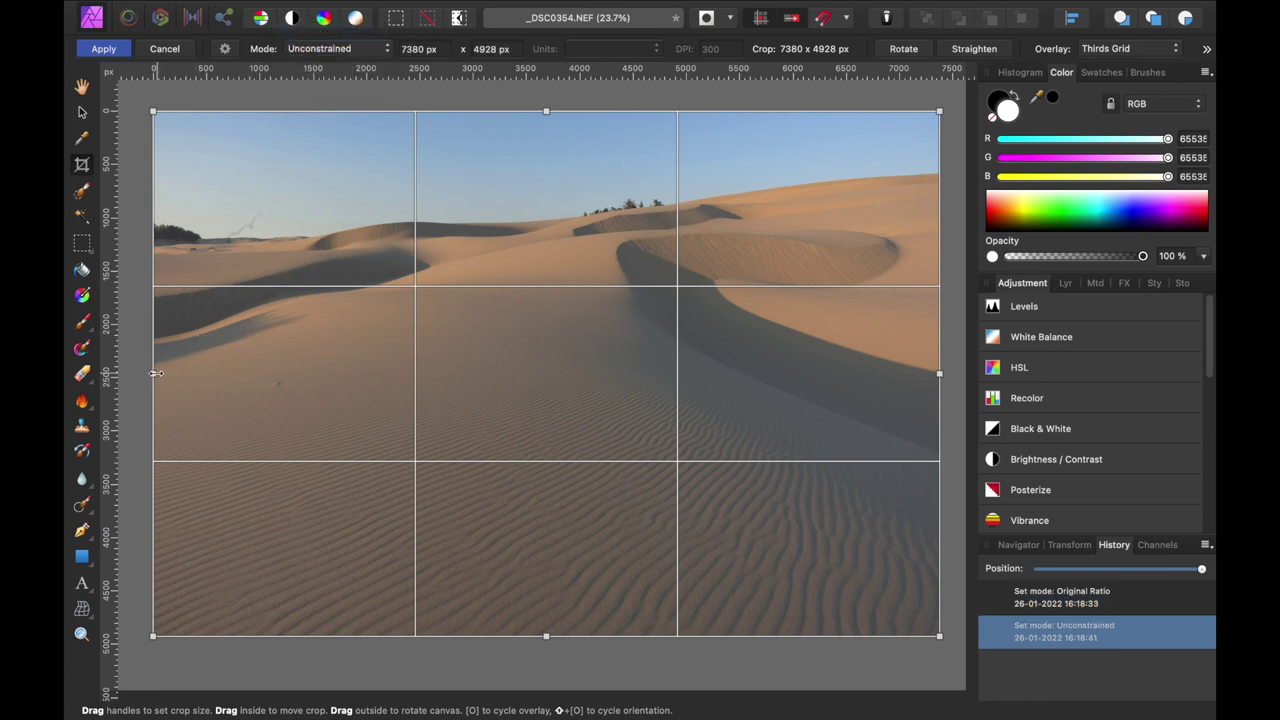
Step: Crop the photo to 6599 × 4687 px, trimming mostly from the left edge
left_click_drag(155, 375, 207, 372)
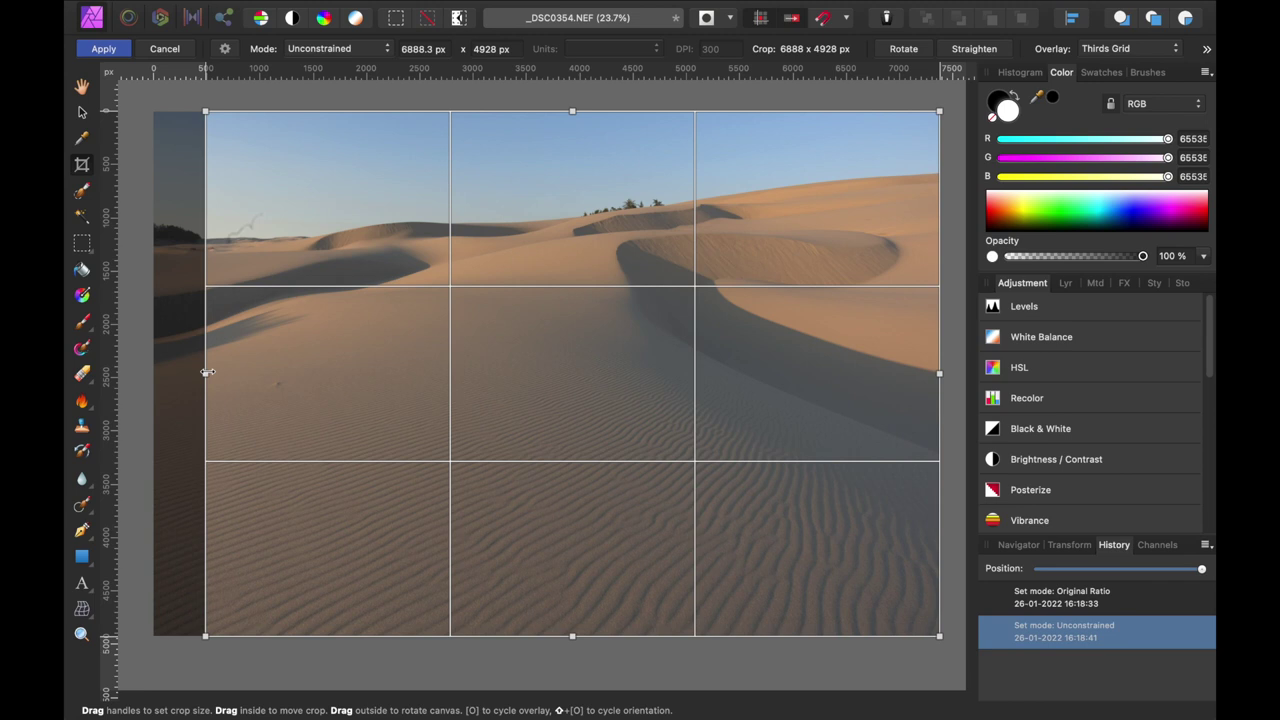
left_click_drag(207, 372, 235, 373)
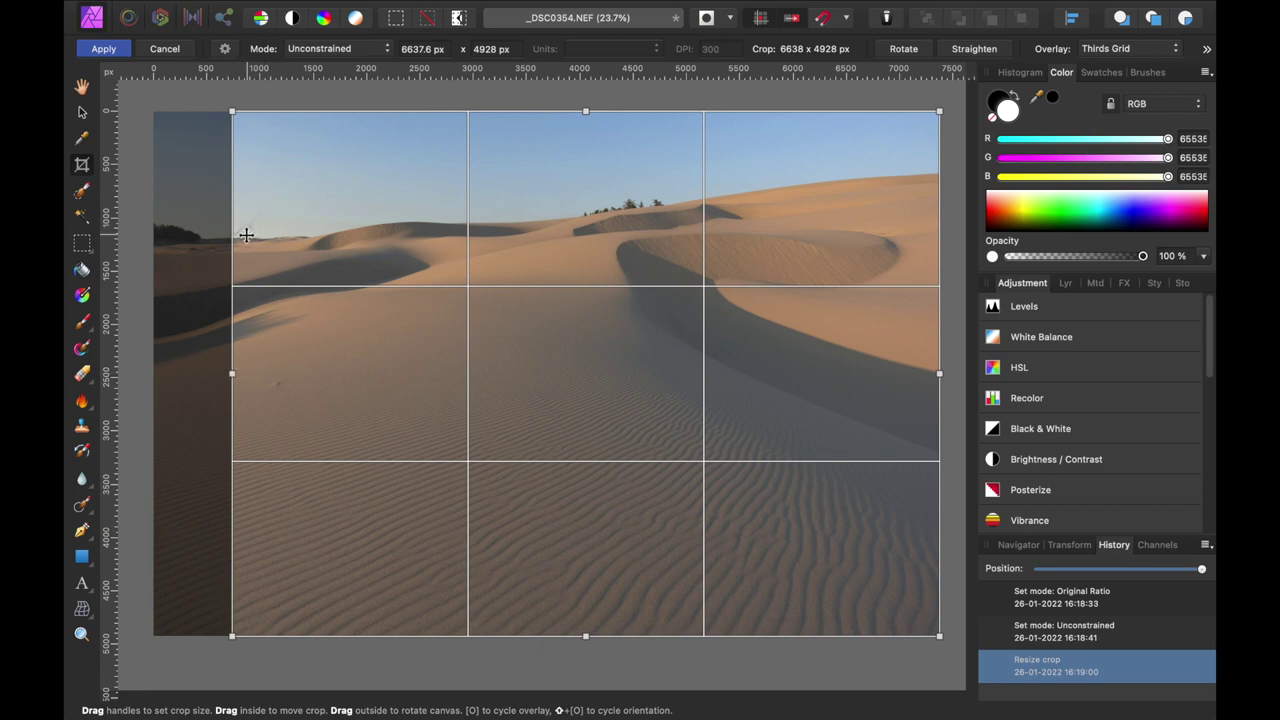
left_click_drag(585, 111, 586, 122)
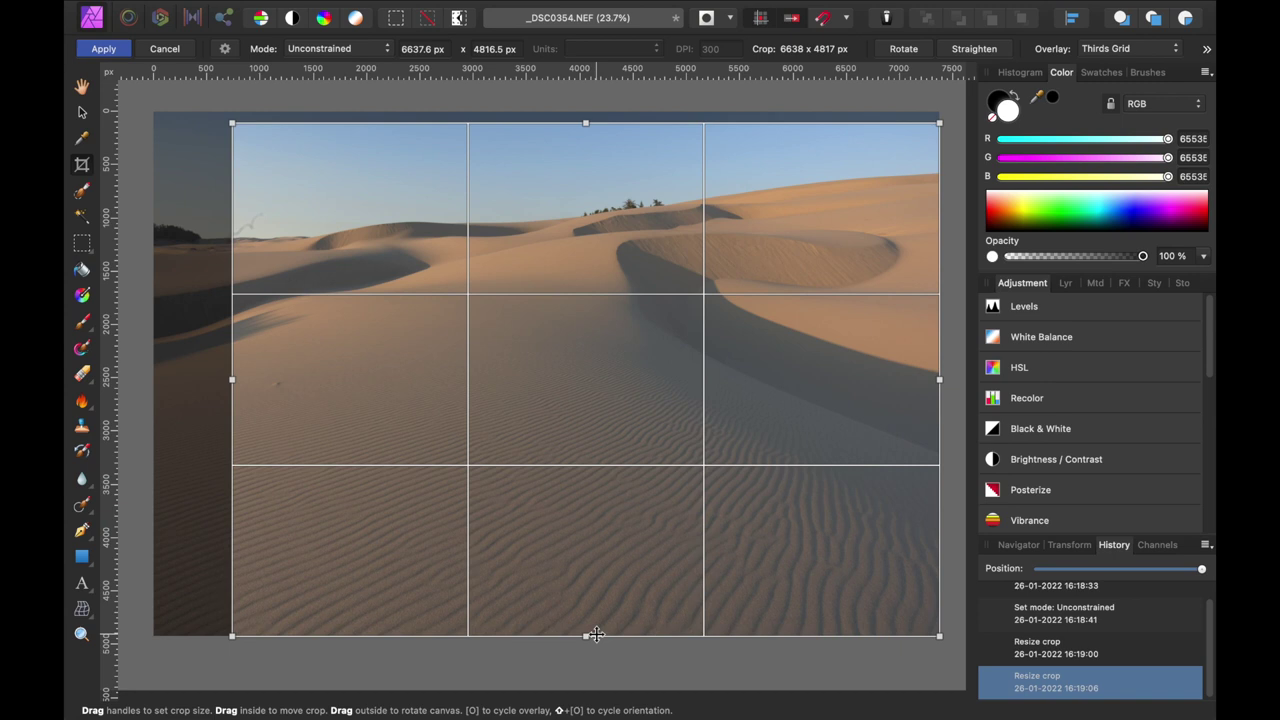
left_click_drag(587, 635, 590, 624)
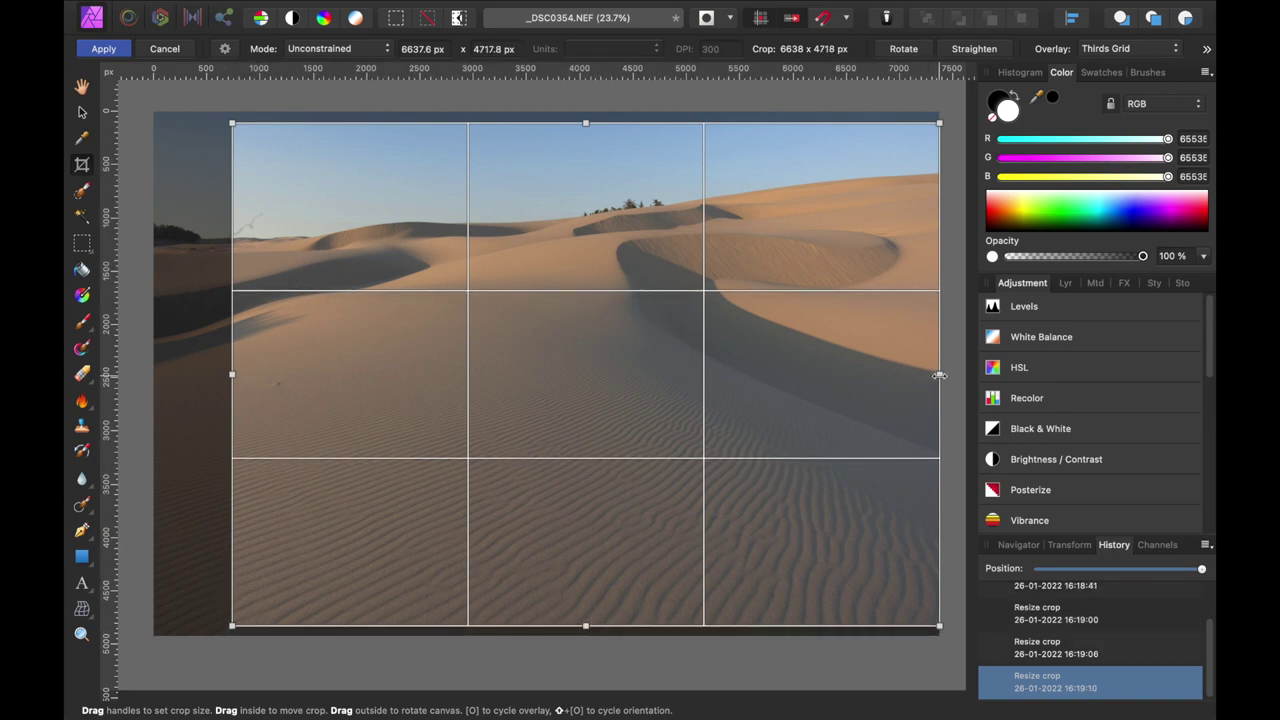
left_click_drag(933, 377, 929, 376)
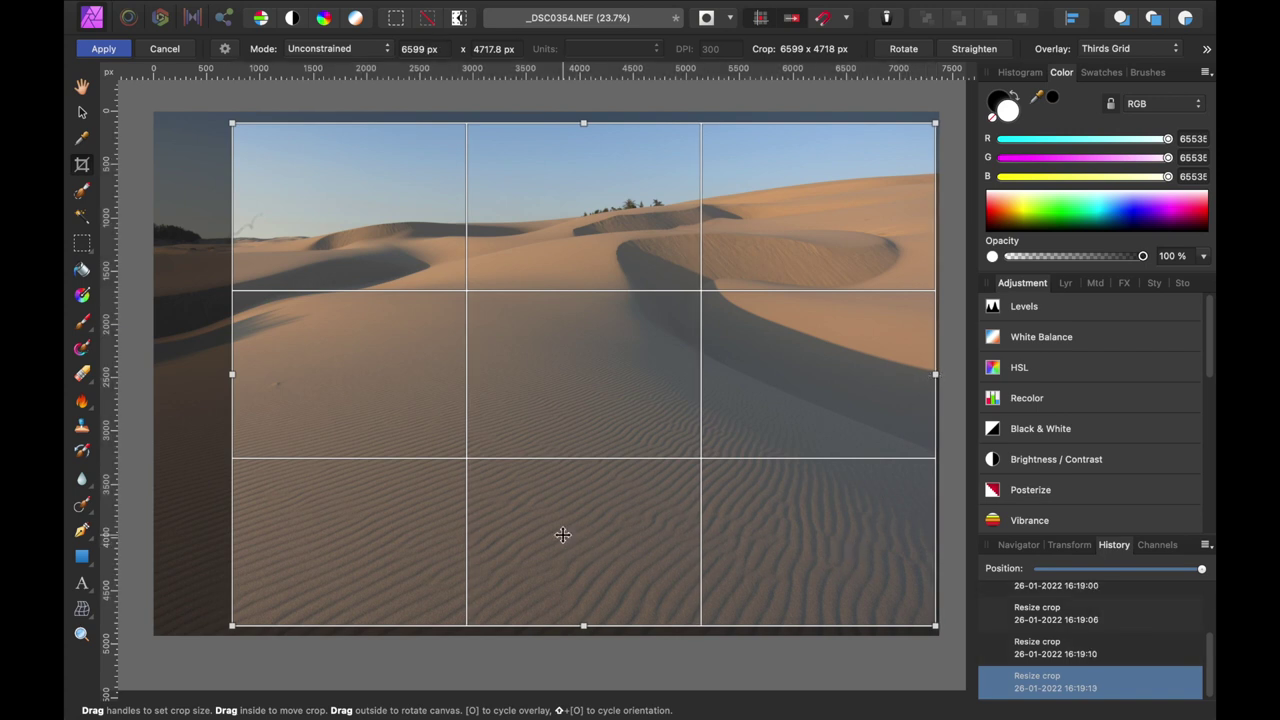
left_click_drag(584, 625, 584, 622)
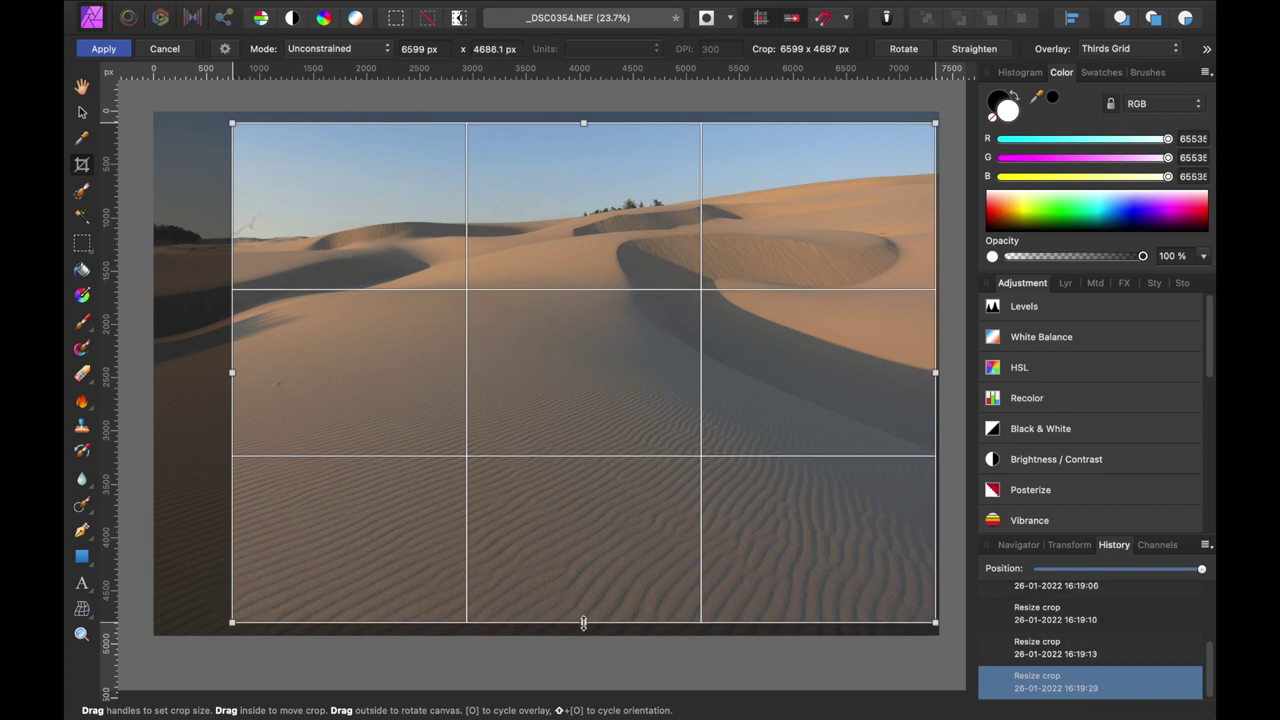
left_click(100, 48)
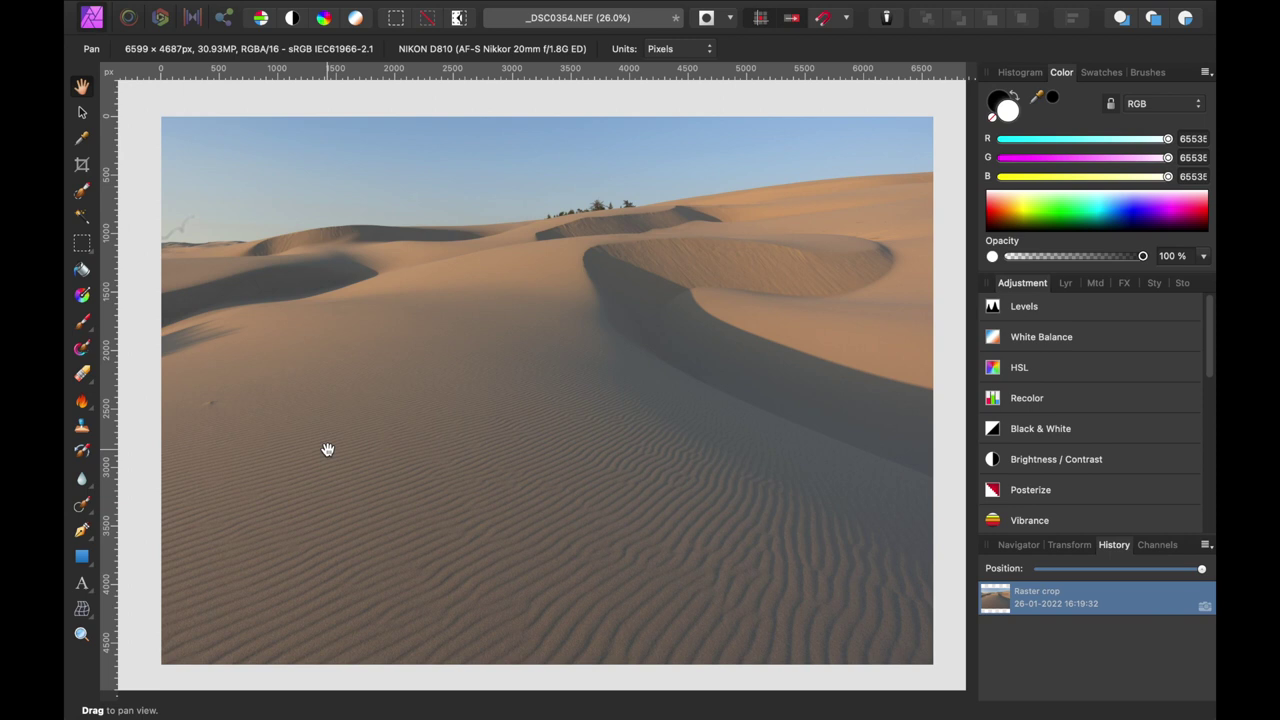
Step: Zoom to 75% on the left sky and erase the grey wisp with the Inpainting Brush
left_click_drag(190, 224, 310, 253)
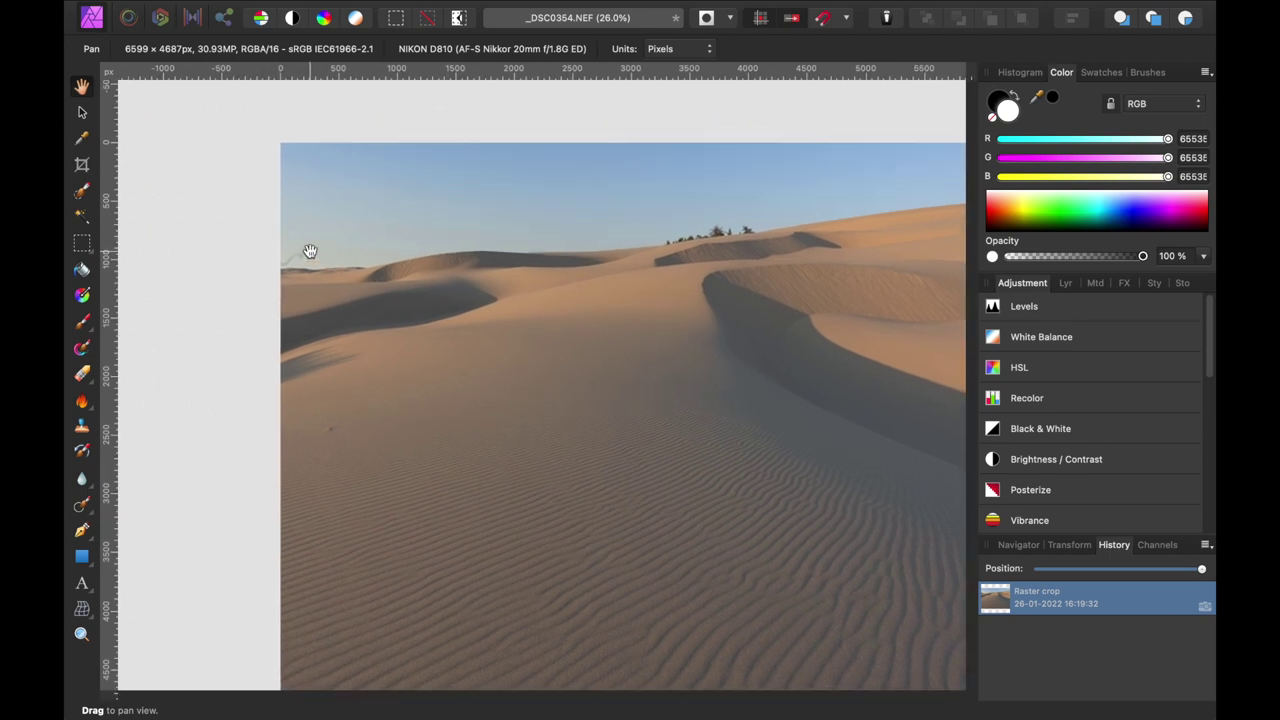
key("super+equal")
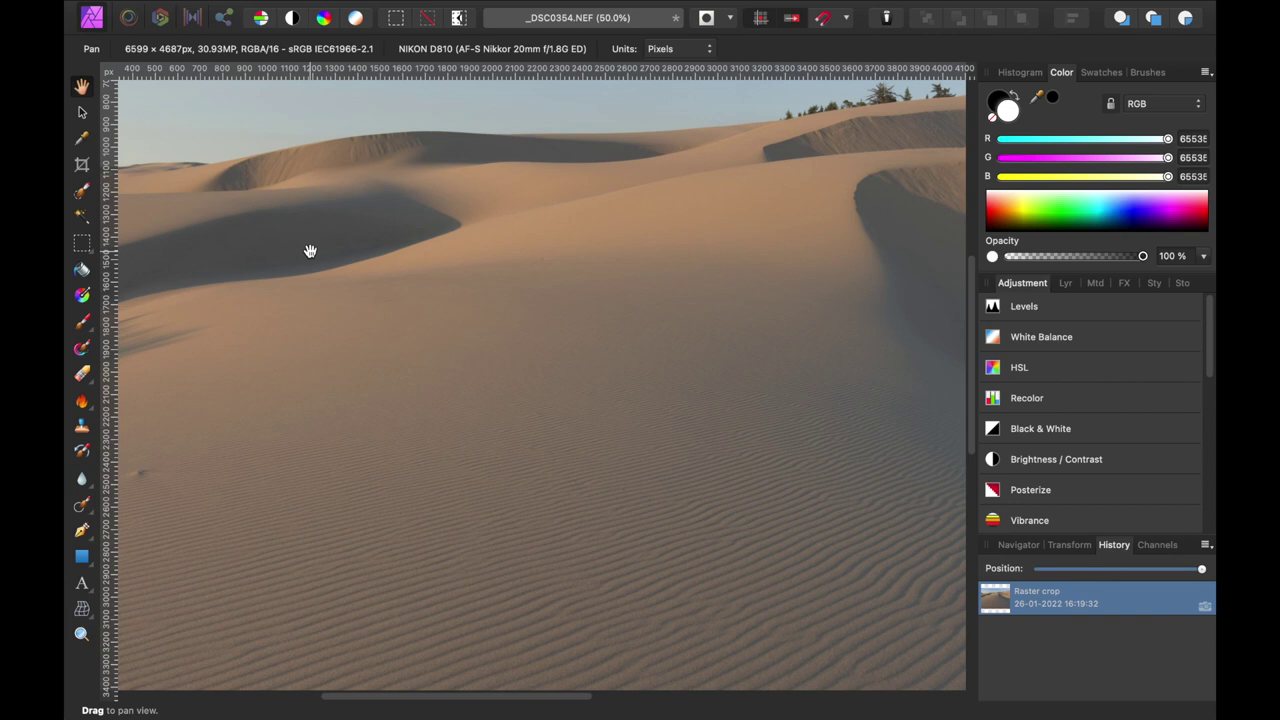
left_click_drag(310, 251, 511, 457)
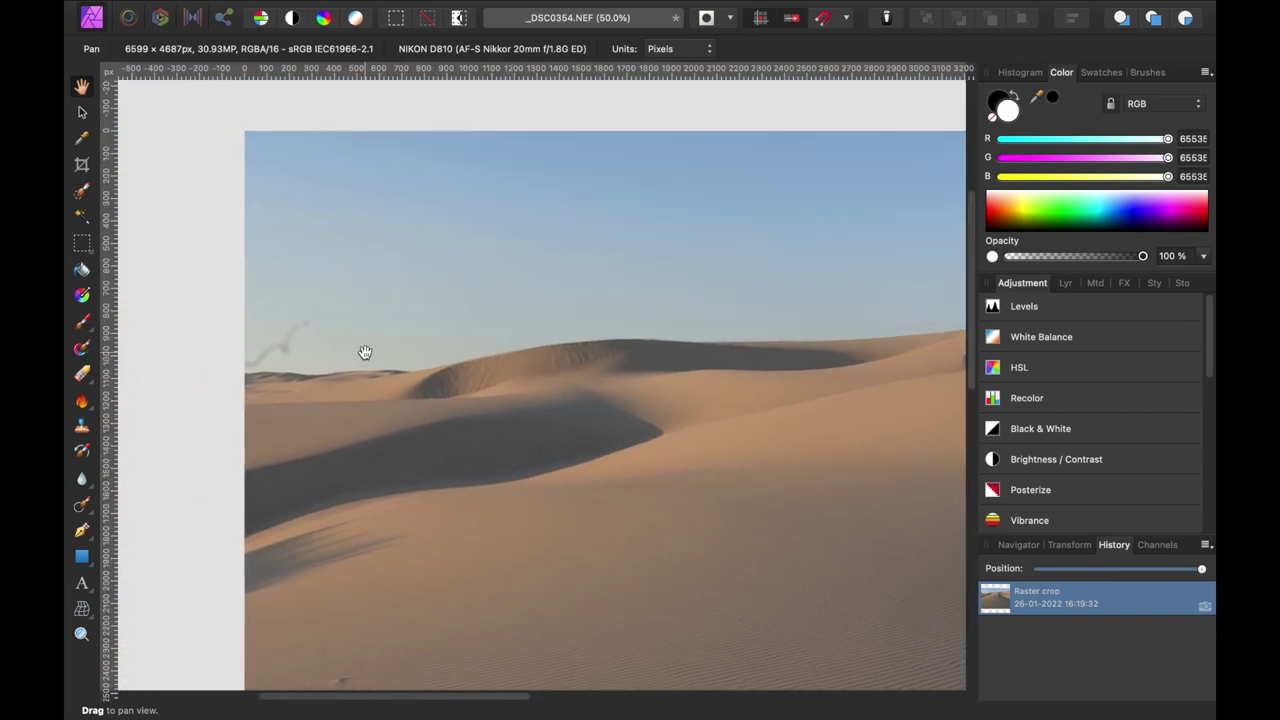
key("super+equal")
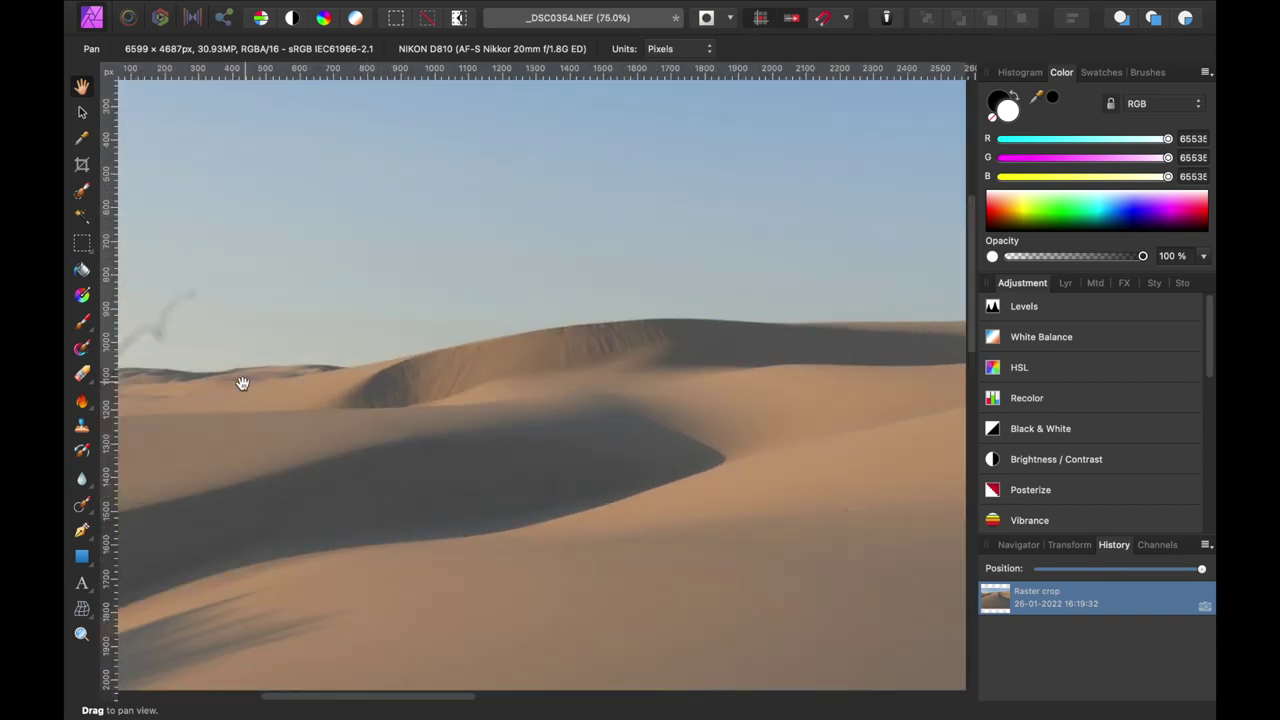
left_click_drag(243, 380, 437, 397)
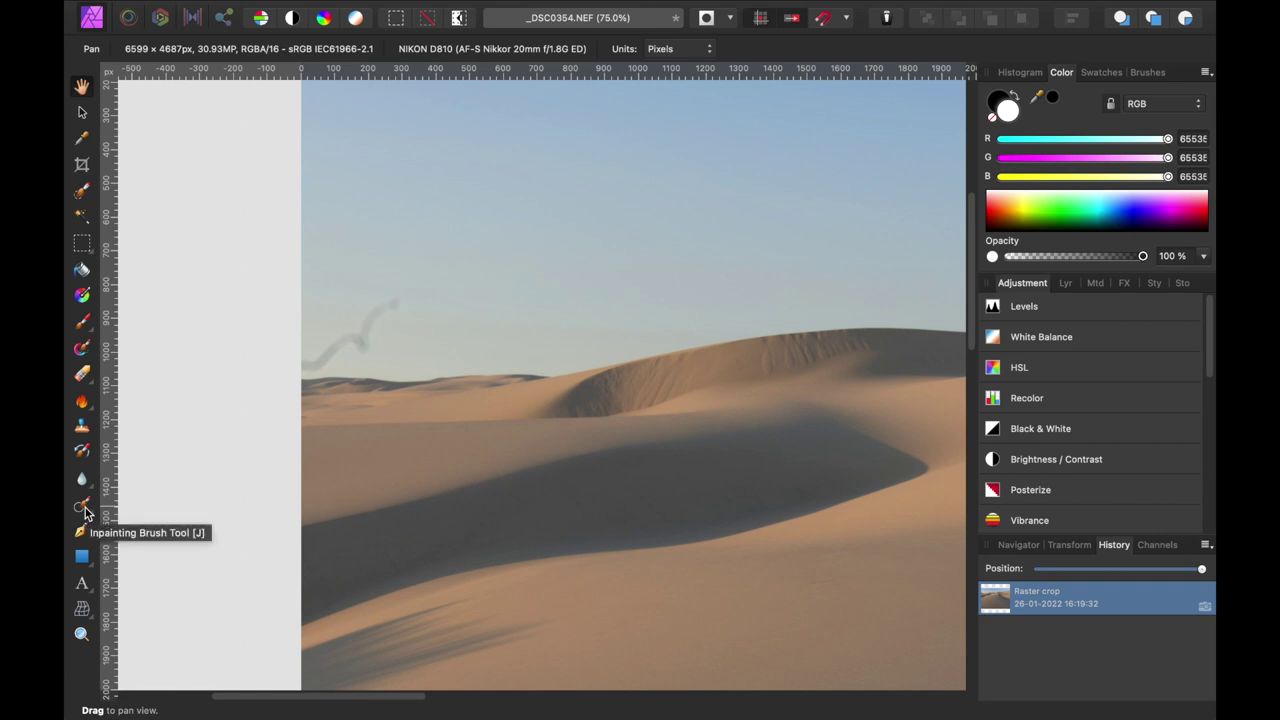
left_click(89, 513)
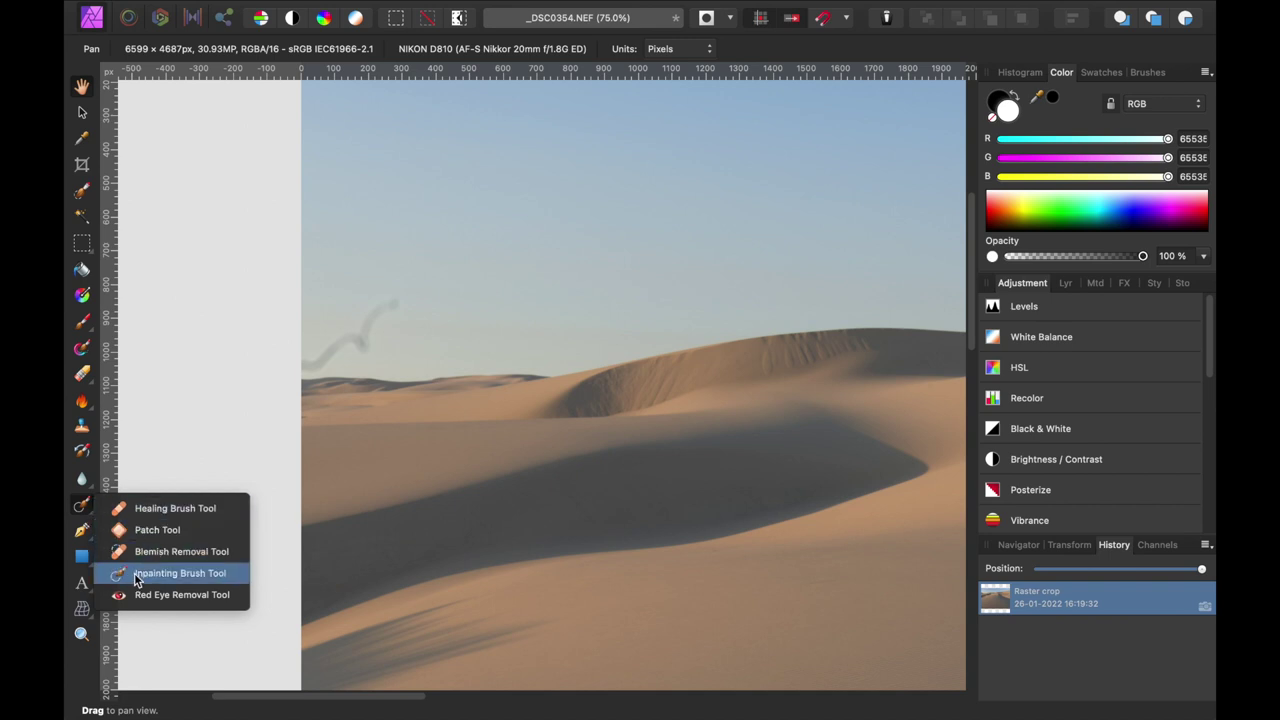
left_click(170, 573)
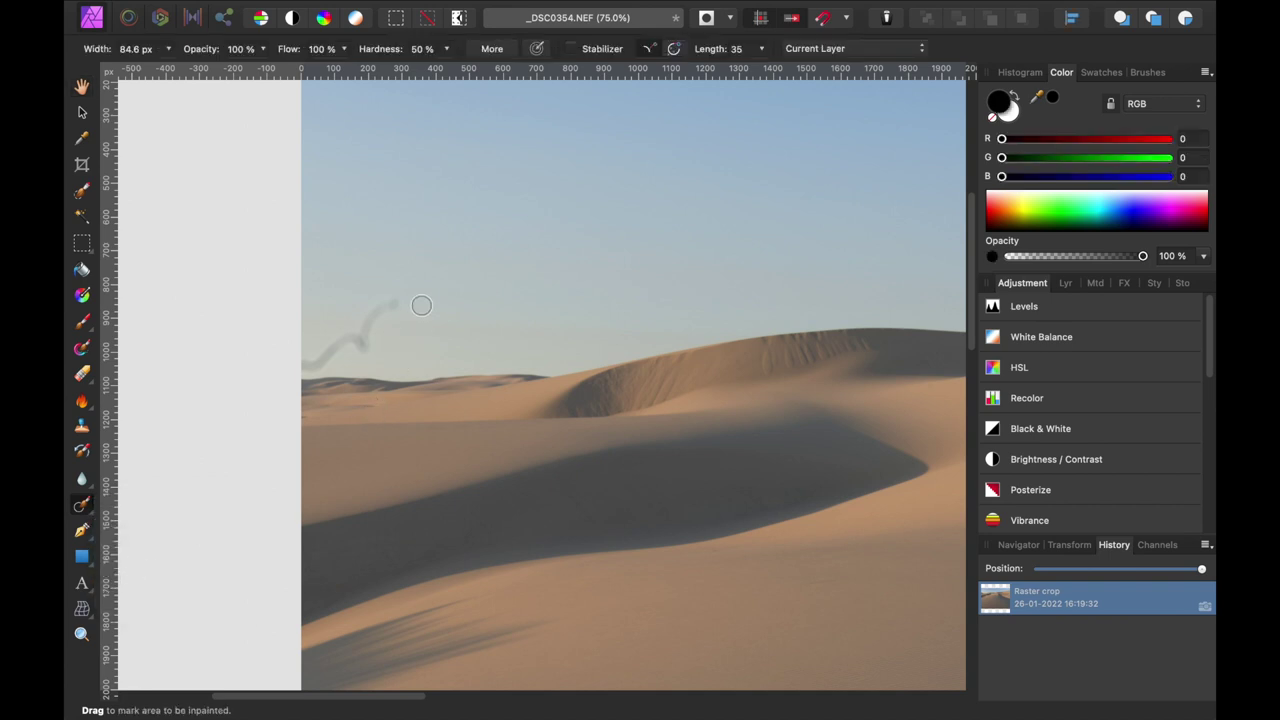
mouse_move(421, 305)
left_mouse_down()
mouse_move(370, 320)
mouse_move(362, 348)
mouse_move(350, 339)
mouse_move(303, 364)
left_mouse_up()
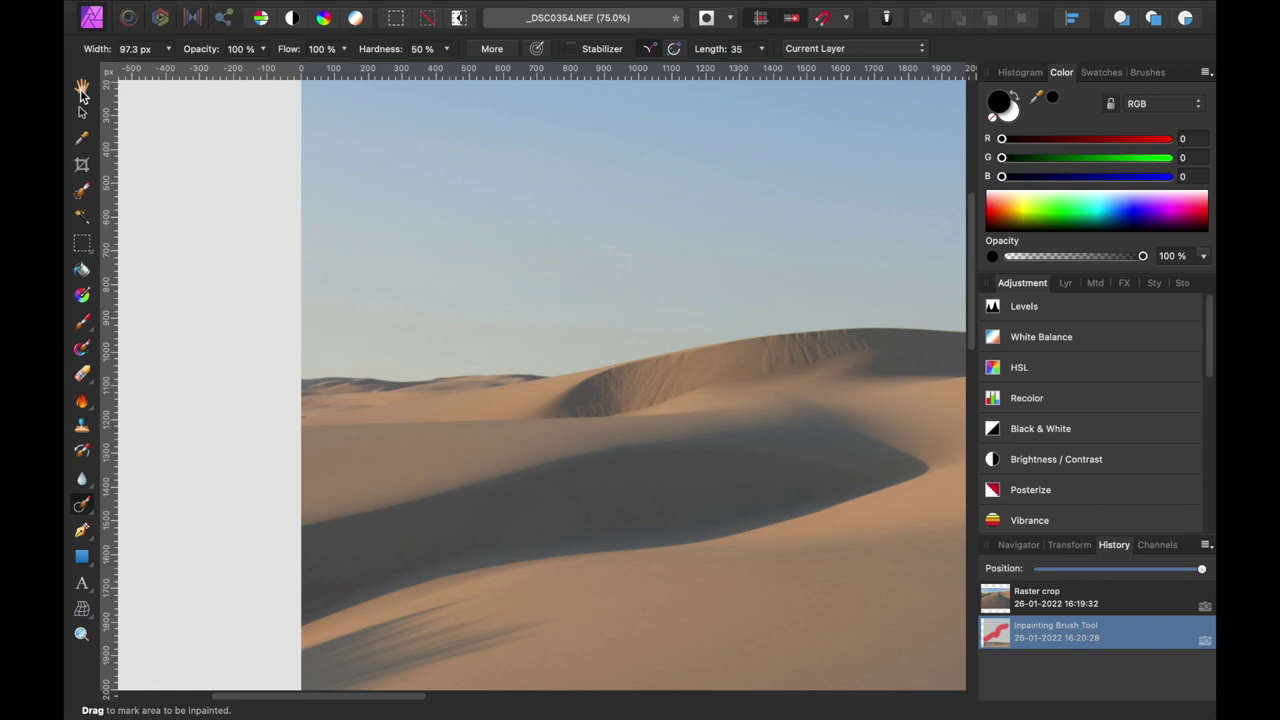
Step: Fit the photo to the view and add a Levels adjustment
key("super+0")
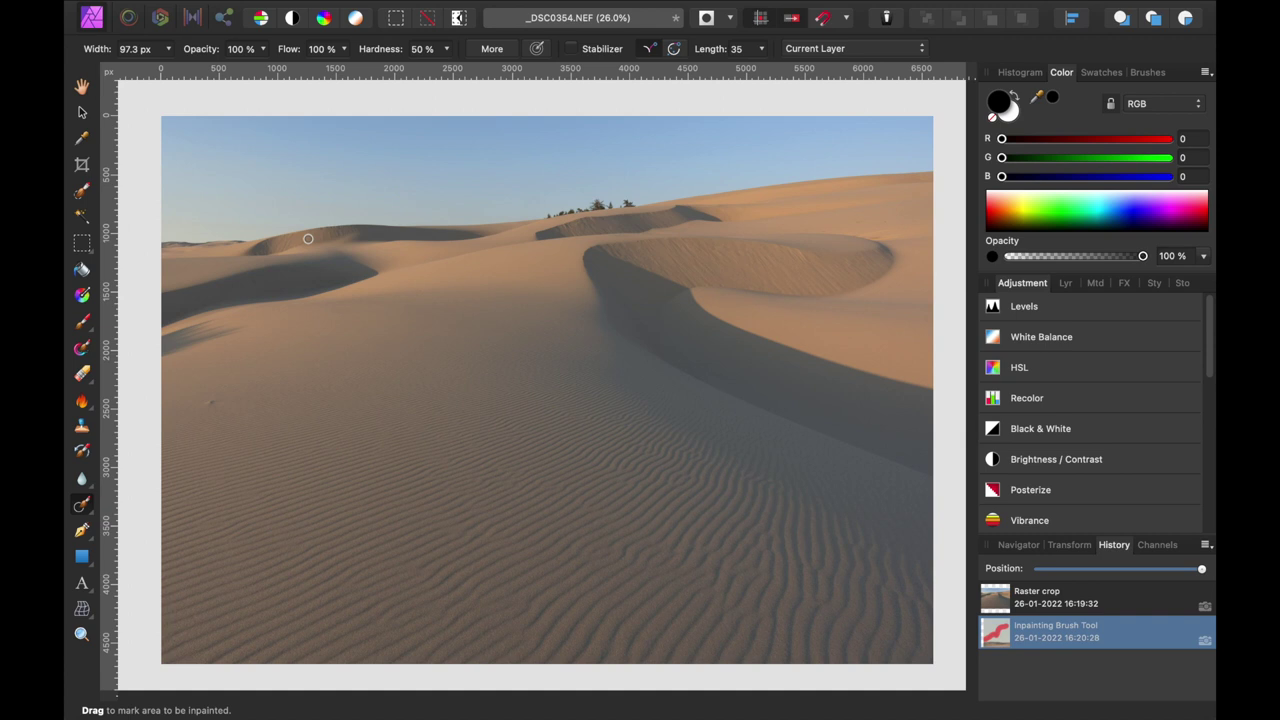
left_click(82, 86)
left_click(1024, 306)
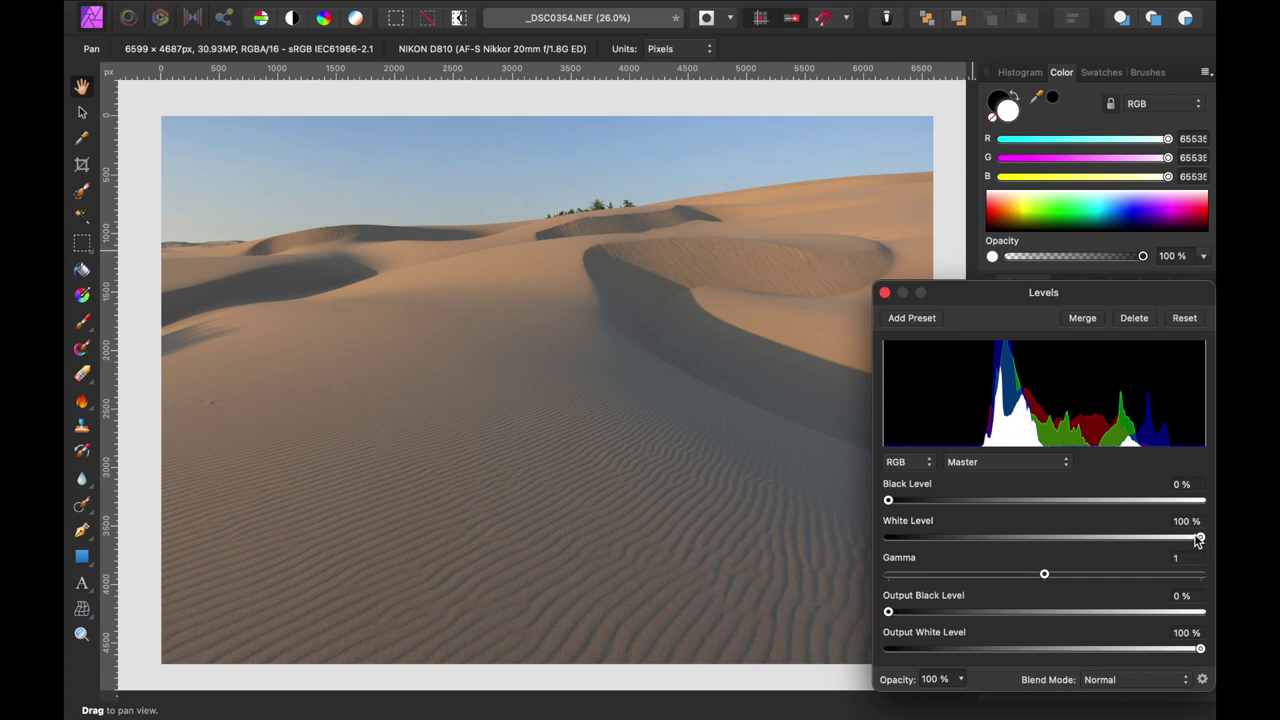
Step: Set the Levels black level to 7% and white level to 93%
left_click_drag(1199, 538, 1175, 545)
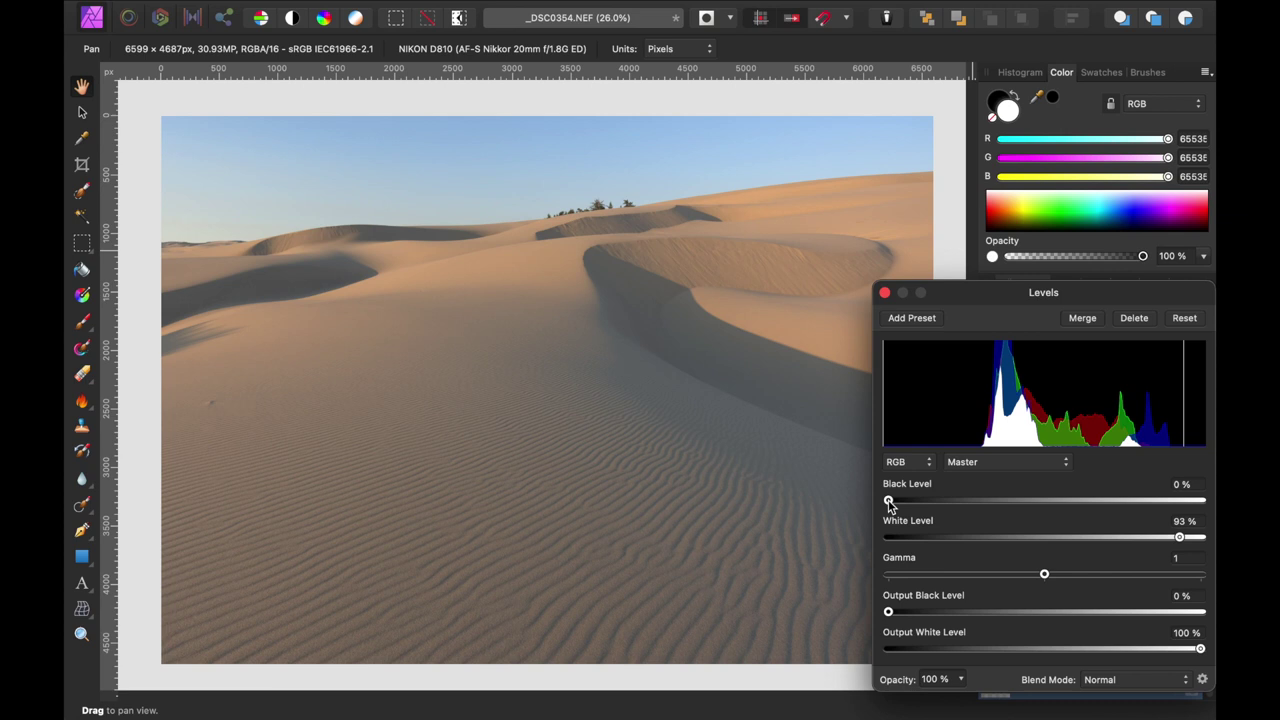
left_click_drag(888, 502, 902, 502)
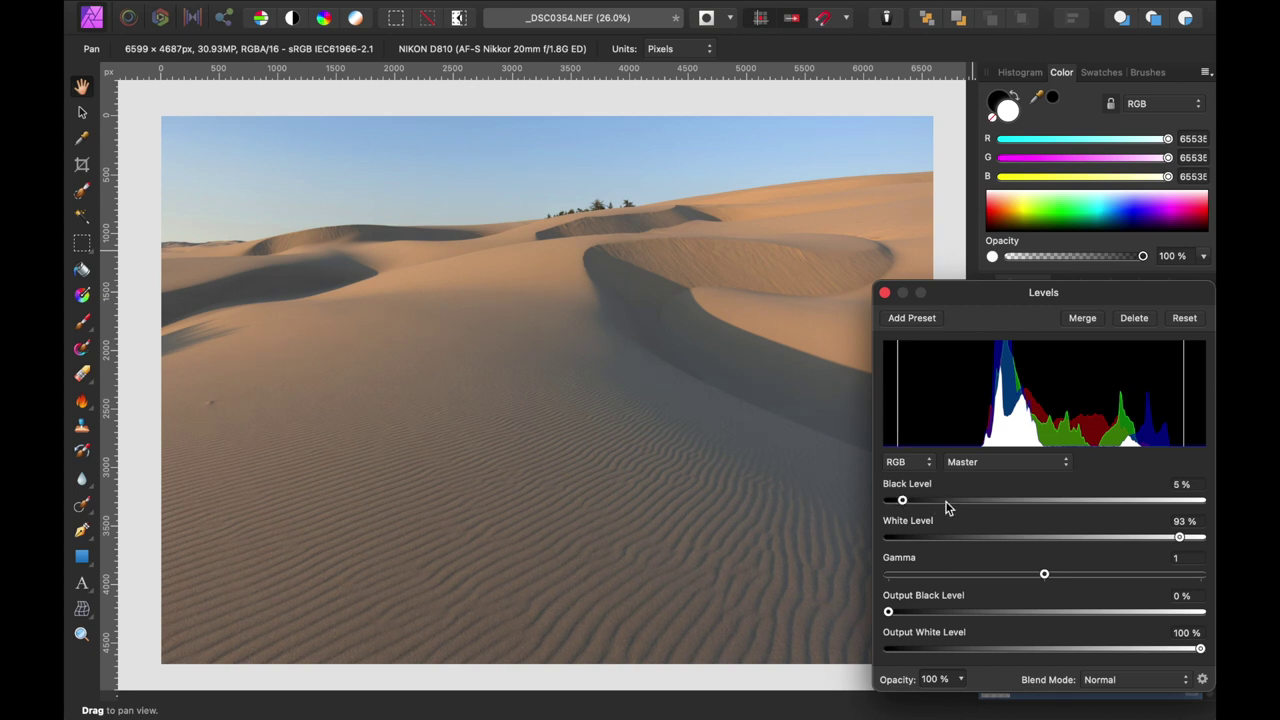
left_click_drag(1182, 535, 1176, 536)
left_click_drag(903, 501, 911, 505)
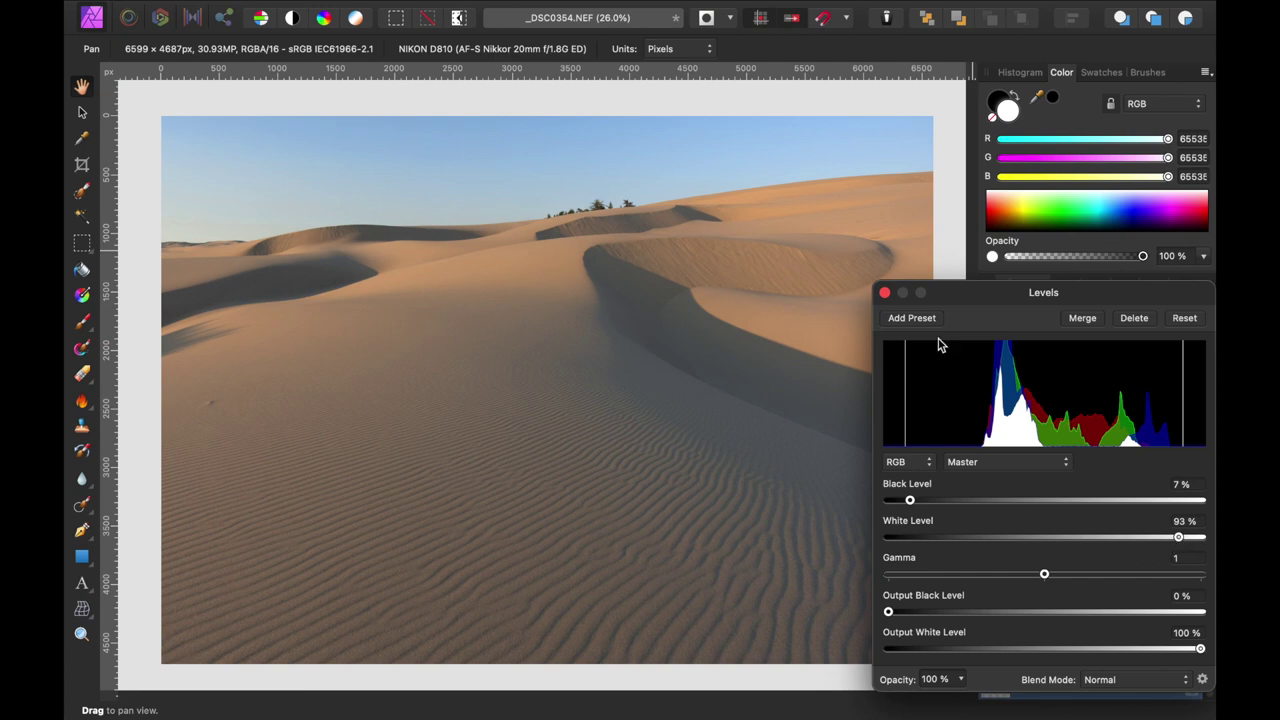
Step: Add a Brightness / Contrast adjustment with 4% brightness and 10% contrast
left_click(884, 292)
scroll(1006, 440, "down", 2)
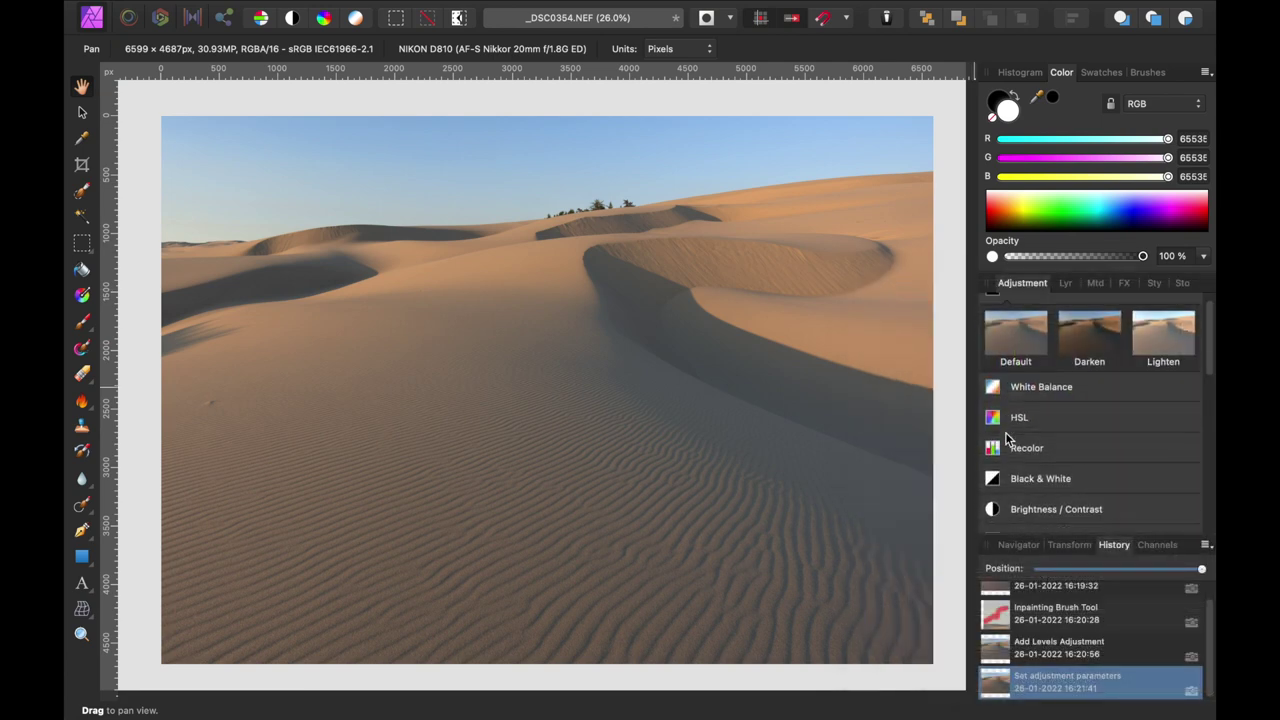
scroll(1006, 440, "down", 2)
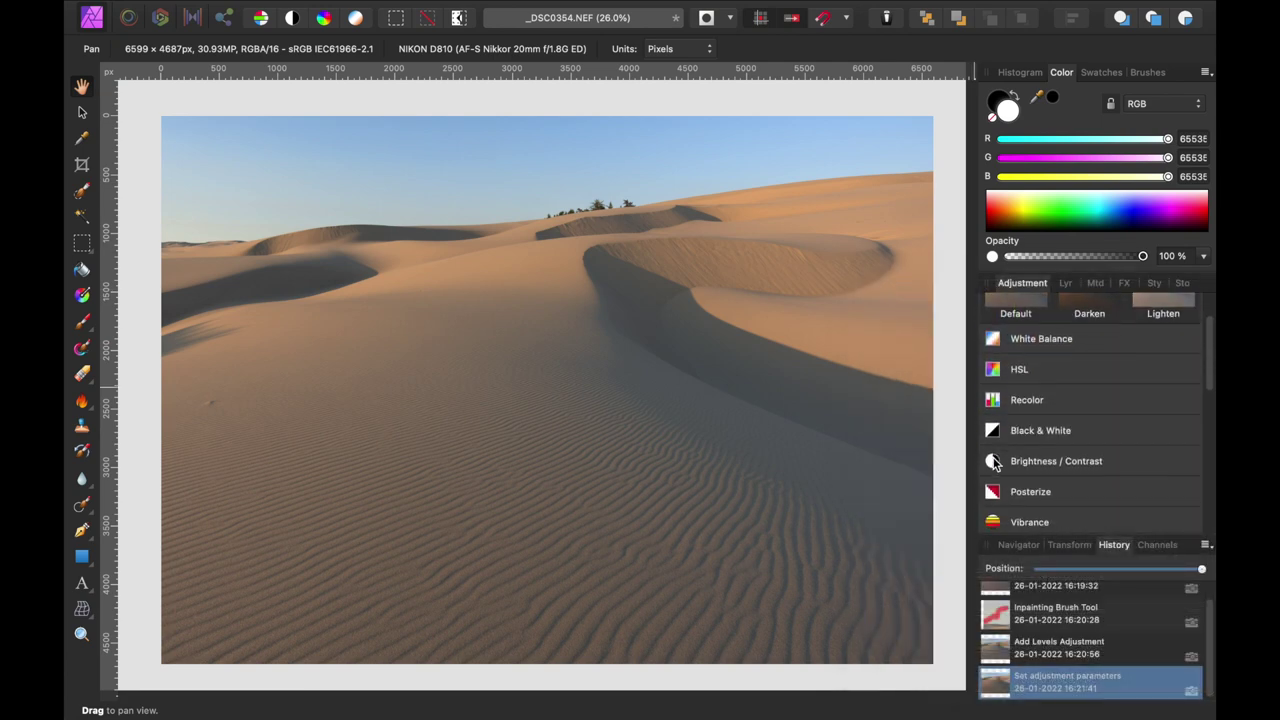
left_click(996, 461)
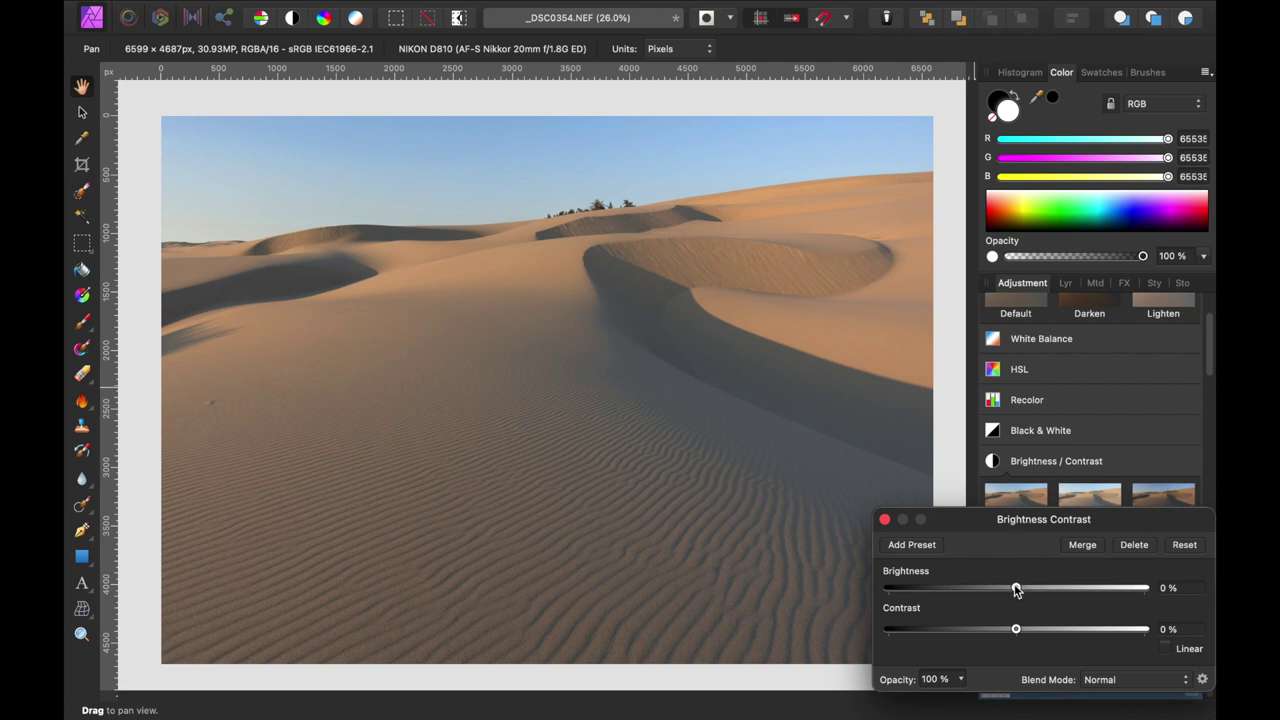
left_click_drag(1017, 588, 1030, 635)
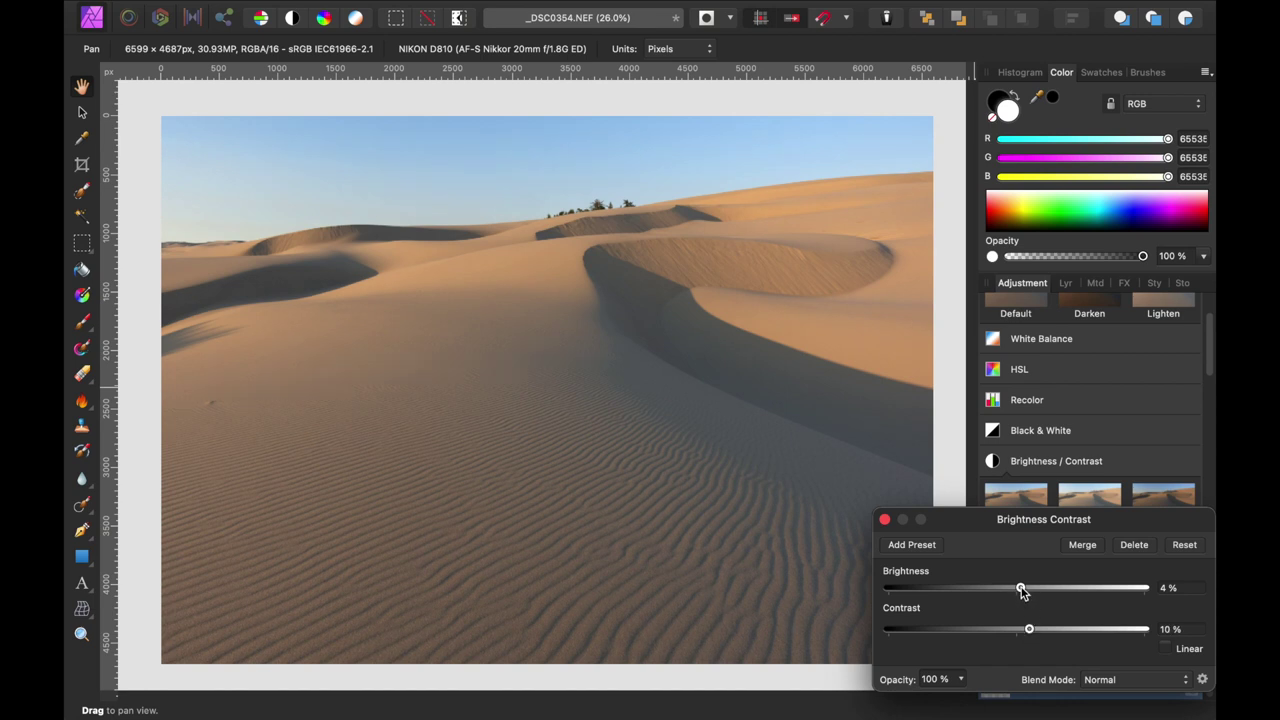
left_click(885, 519)
Step: Add a Vibrance adjustment with saturation at 6% and vibrance at 7%
scroll(1035, 415, "down", 4)
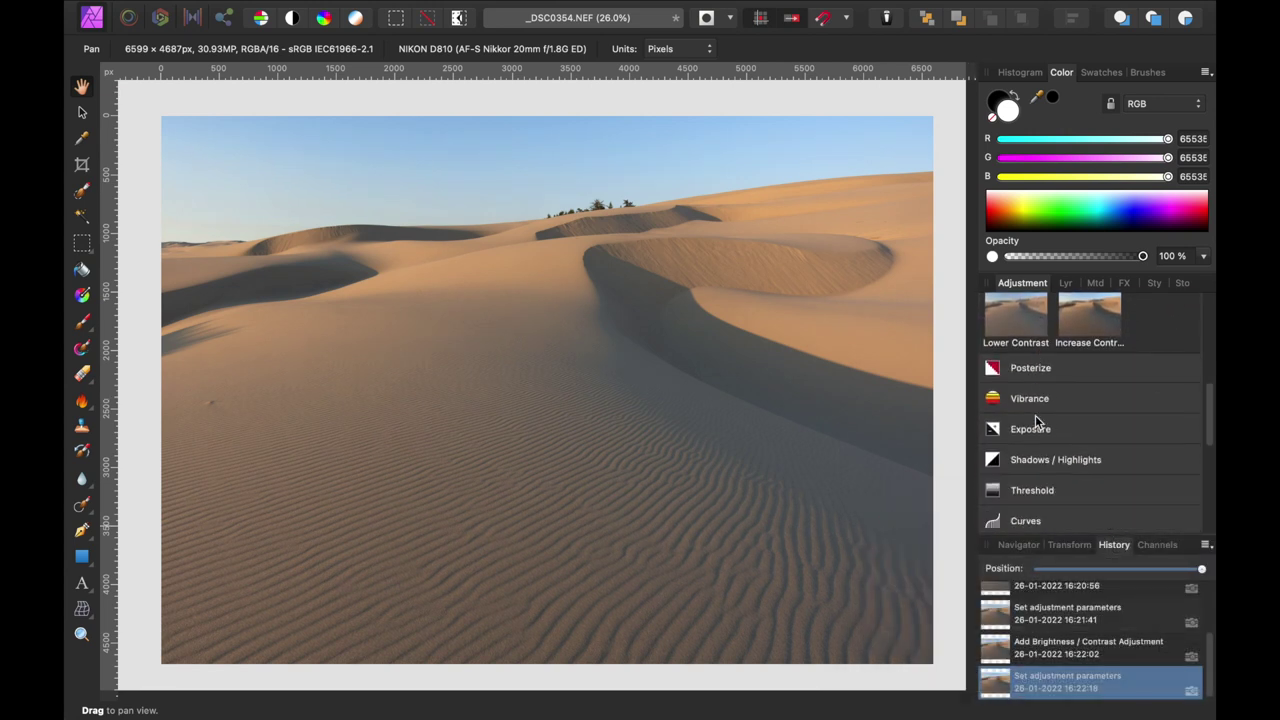
left_click(995, 400)
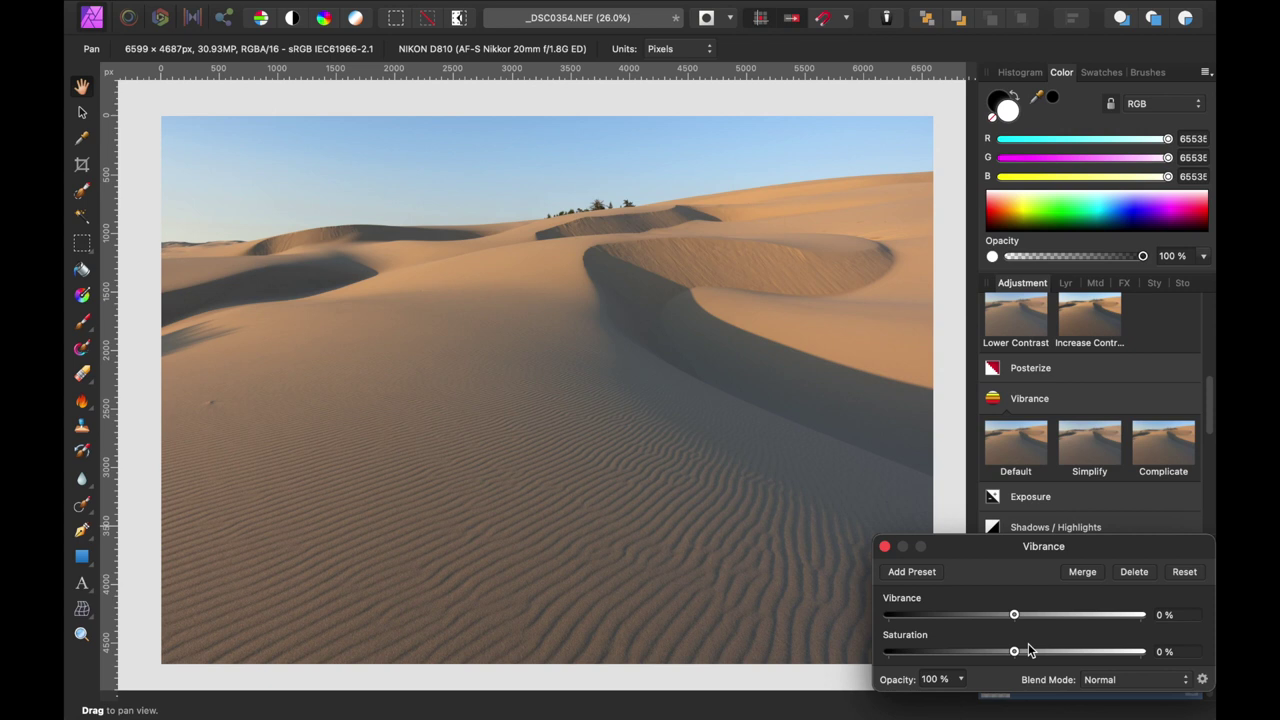
left_click_drag(1015, 652, 1019, 653)
left_click_drag(1019, 653, 1023, 652)
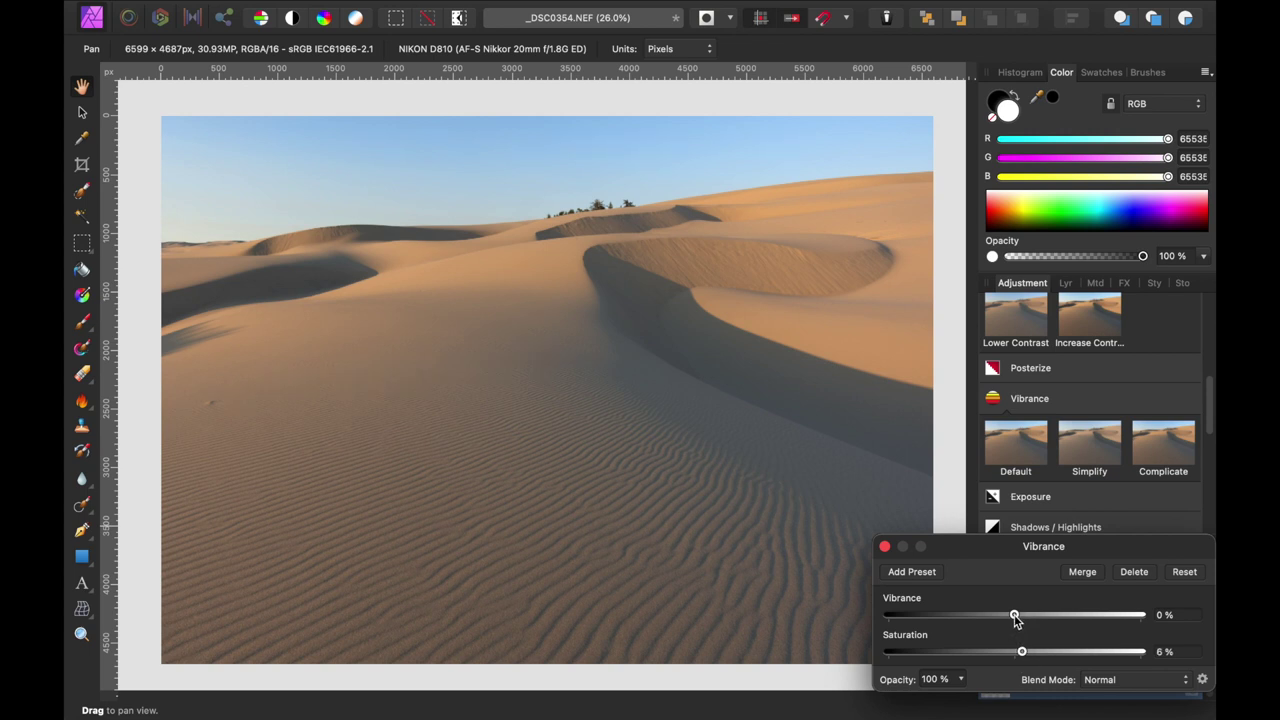
left_click_drag(1014, 615, 1023, 615)
left_click(885, 548)
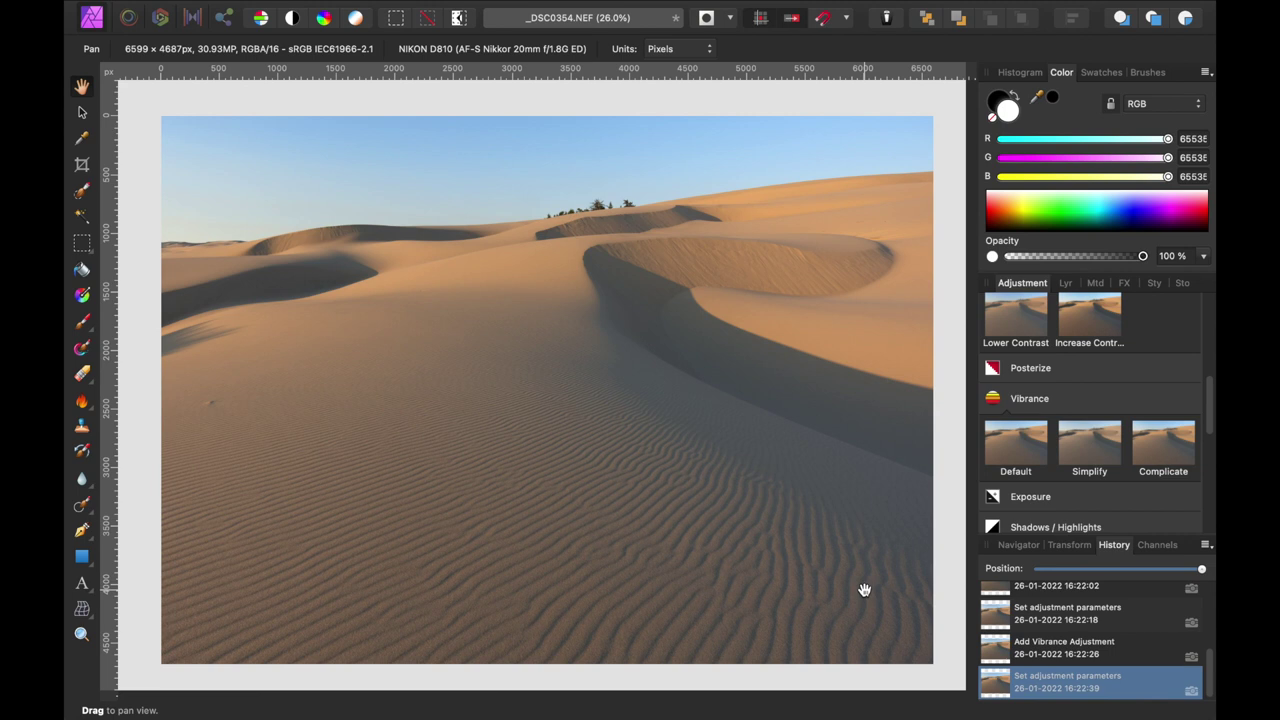
Step: Show the Layers panel listing Vibrance, Brightness / Contrast and Levels above Background
left_click(1066, 283)
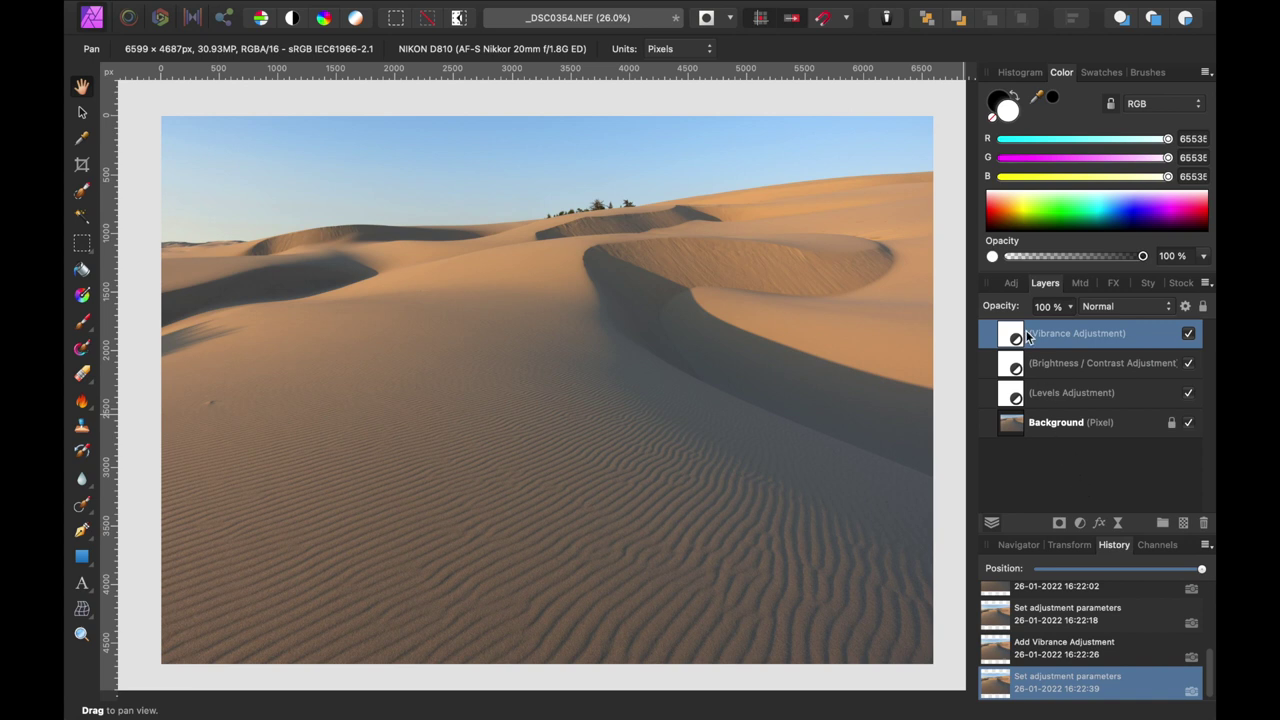
Step: Add a Shadows / Highlights adjustment with Shadows pulled down to -55%
left_click(1011, 283)
scroll(1062, 451, "up", 1)
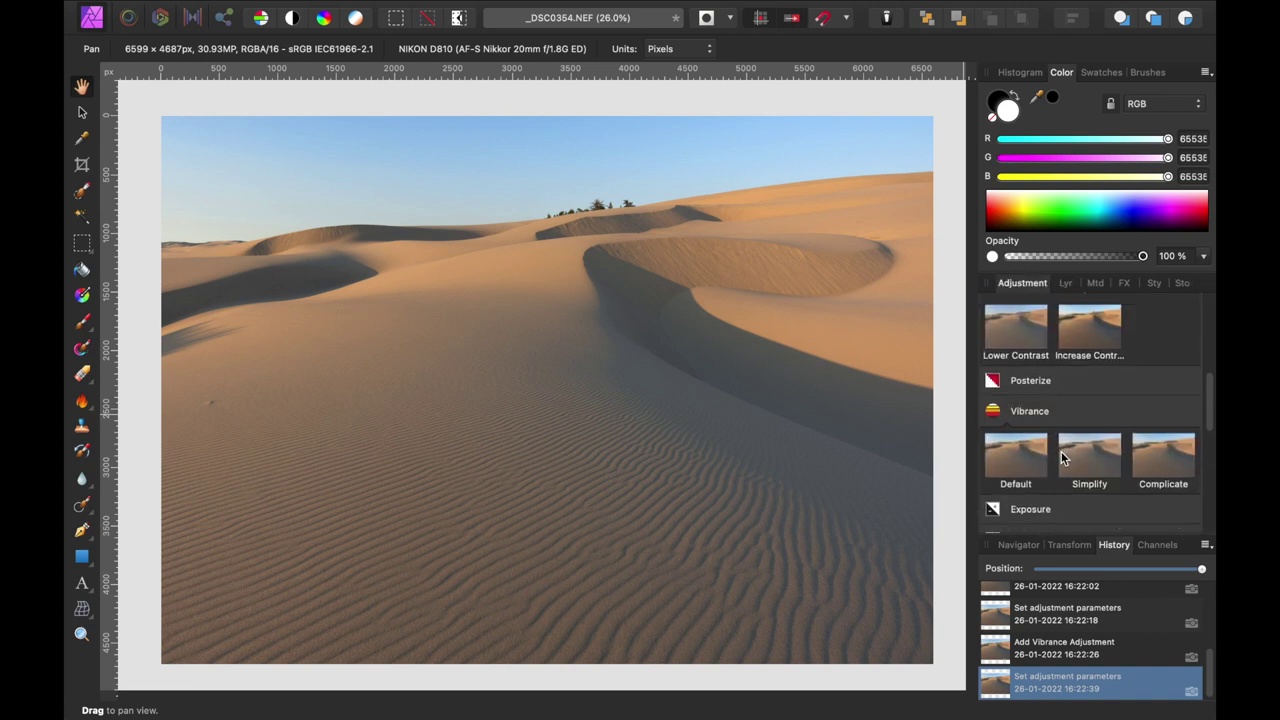
scroll(1060, 451, "down", 3)
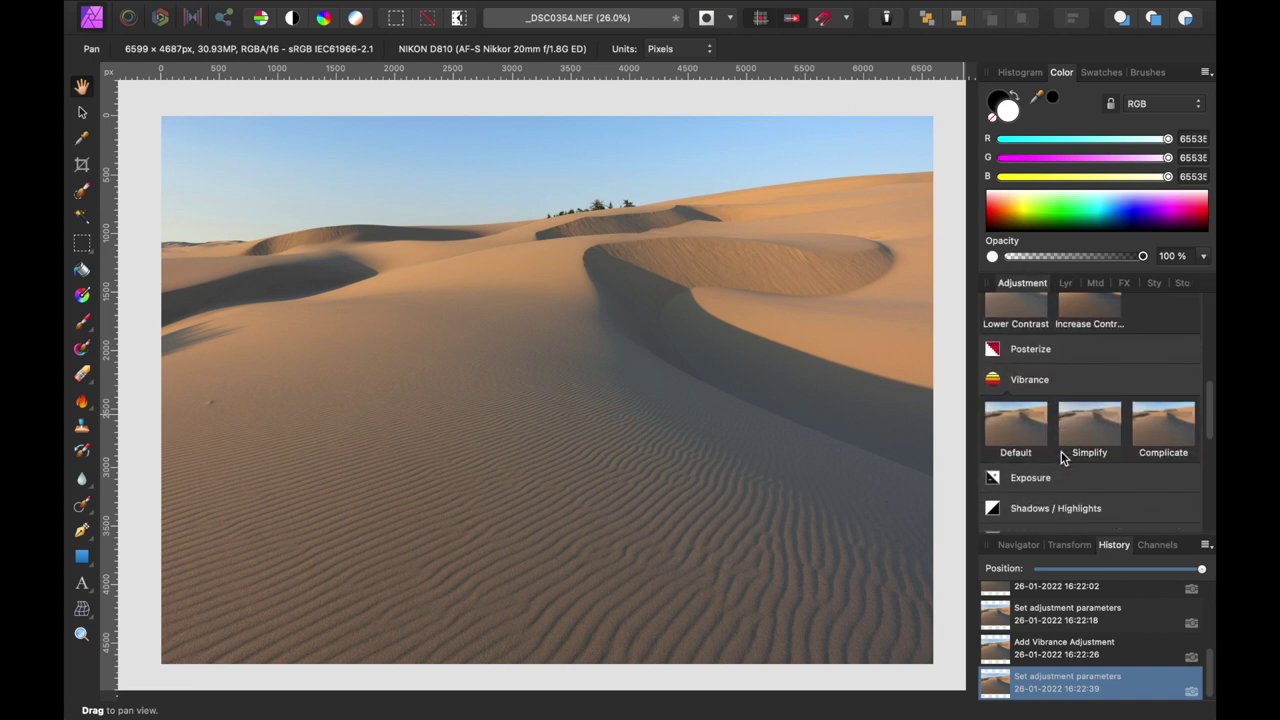
left_click(998, 498)
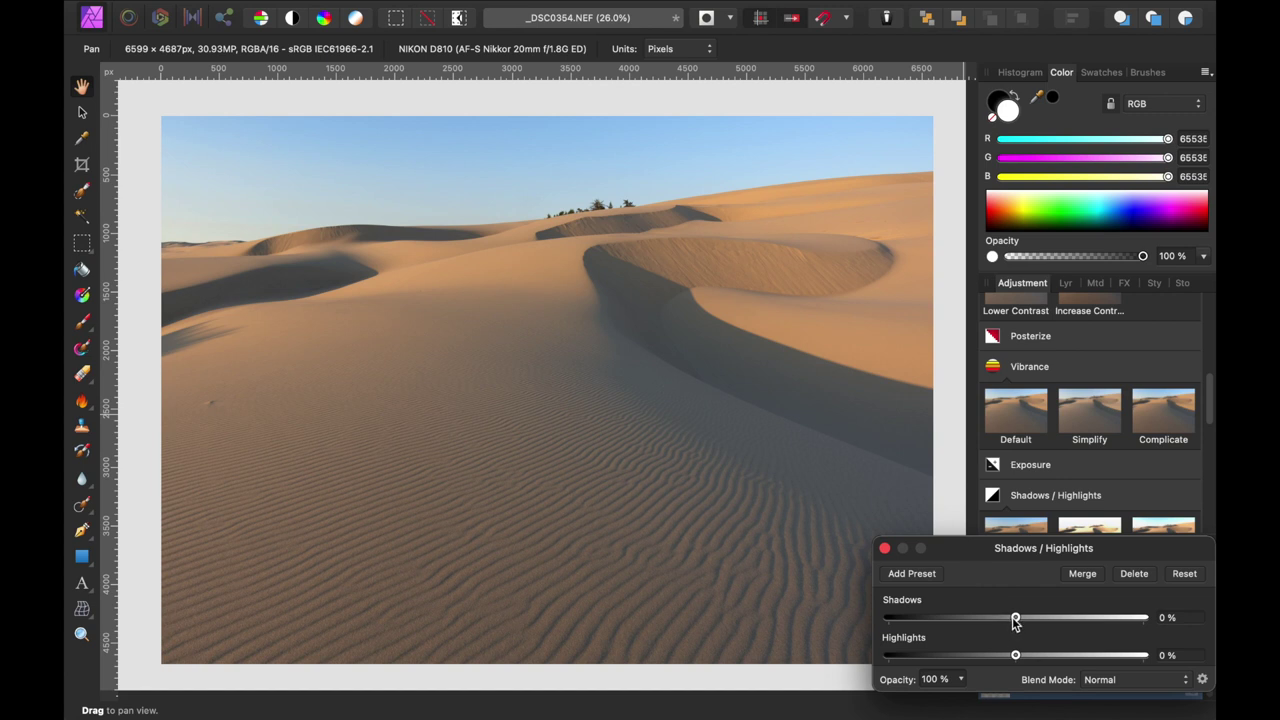
left_click_drag(1015, 622, 980, 620)
Step: Add a second Levels adjustment with the black level raised to 4% and white at 100%
left_click(886, 549)
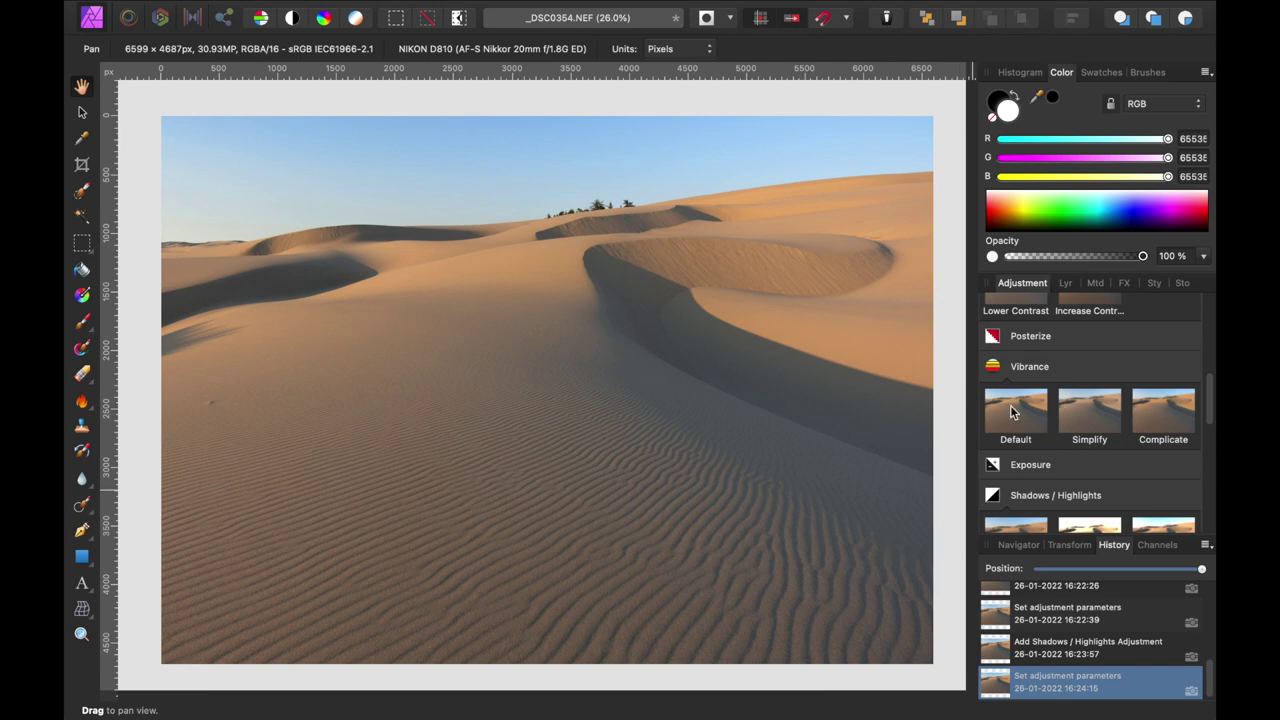
scroll(1012, 411, "down", 1)
scroll(1012, 411, "up", 5)
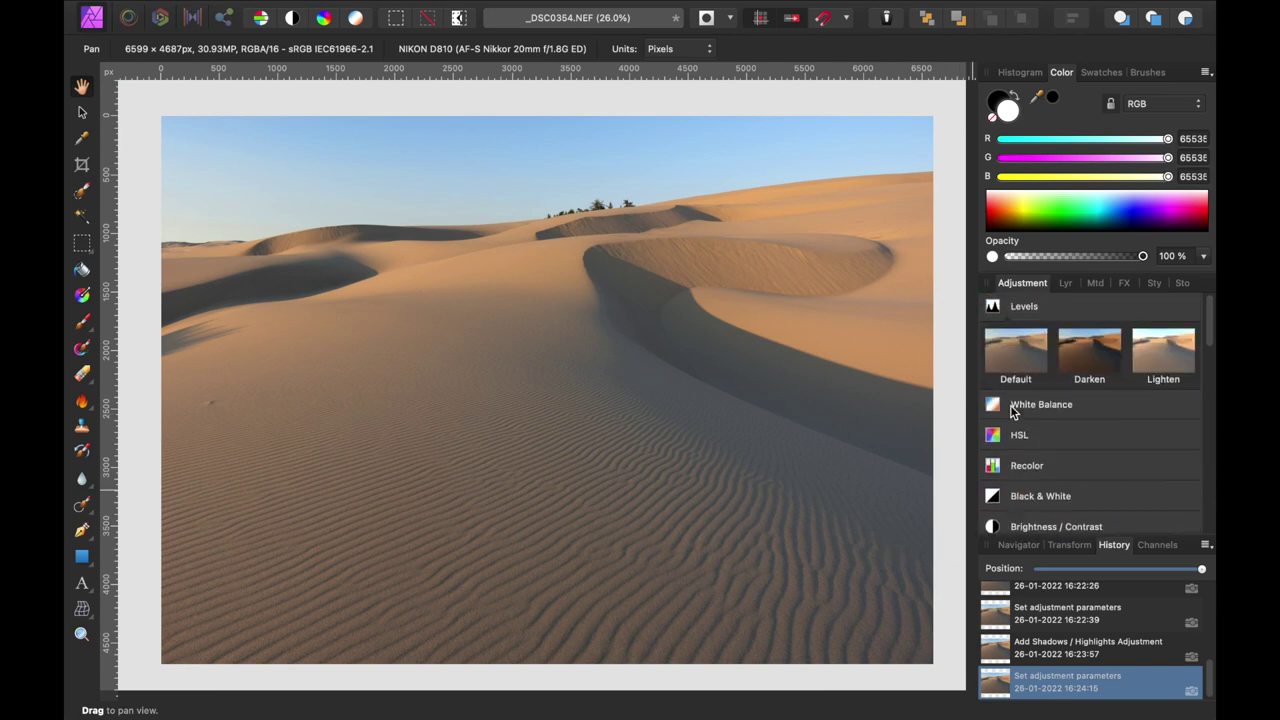
left_click(994, 312)
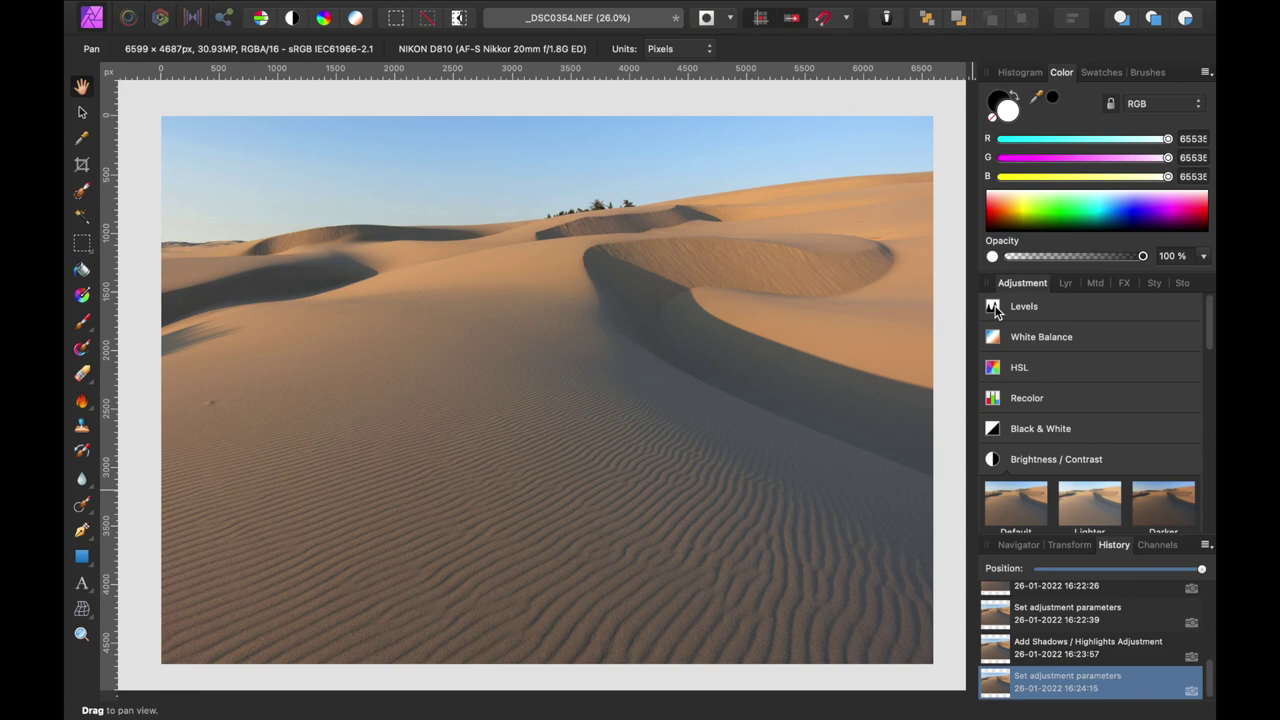
left_click(994, 312)
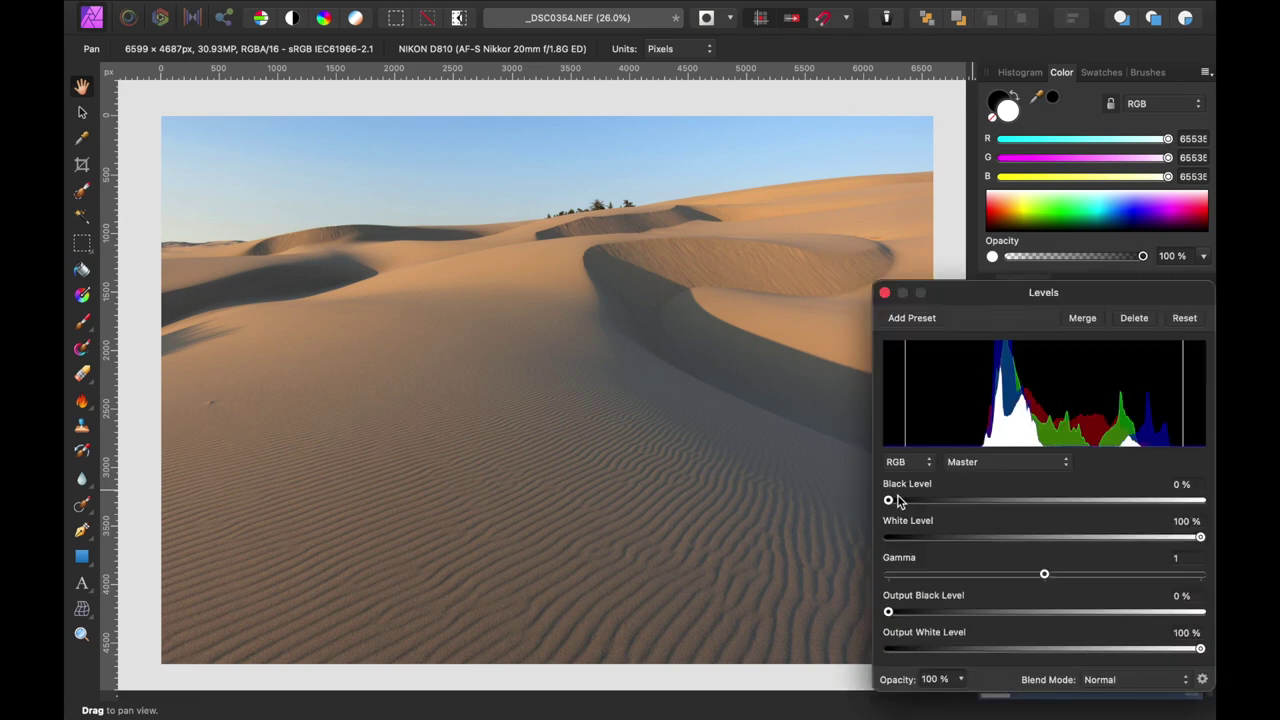
left_click_drag(889, 503, 901, 503)
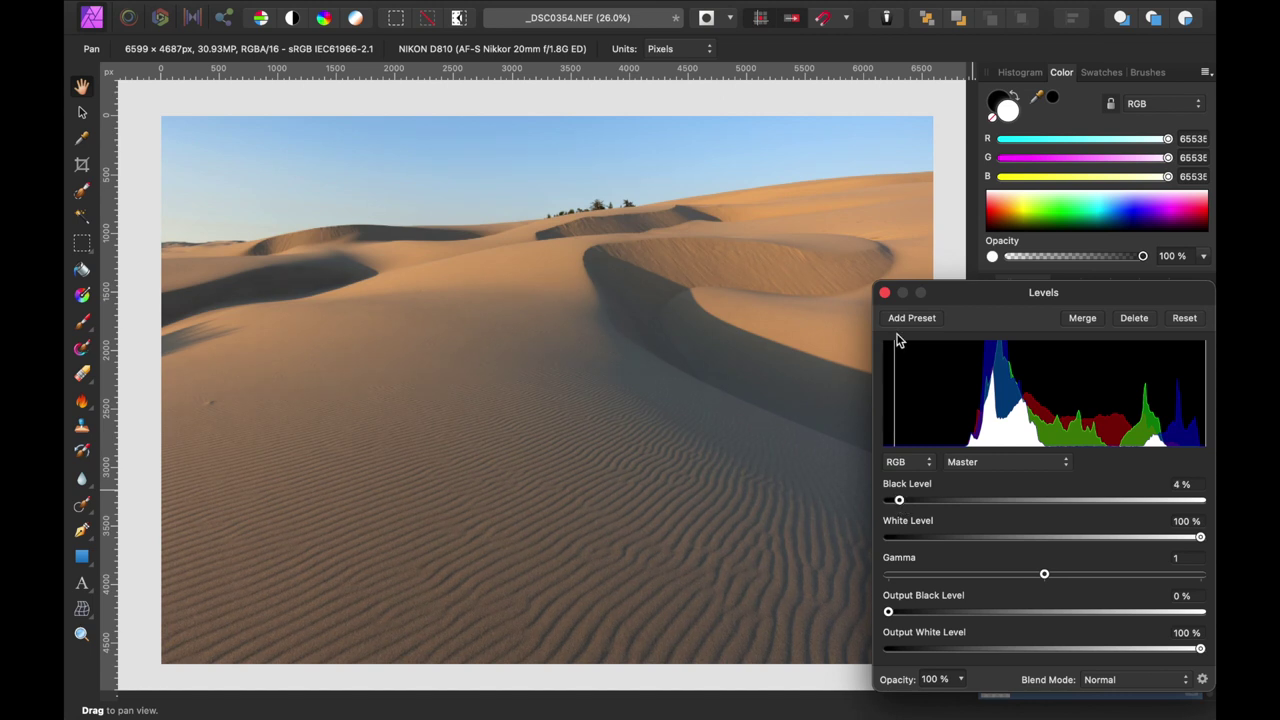
left_click(884, 292)
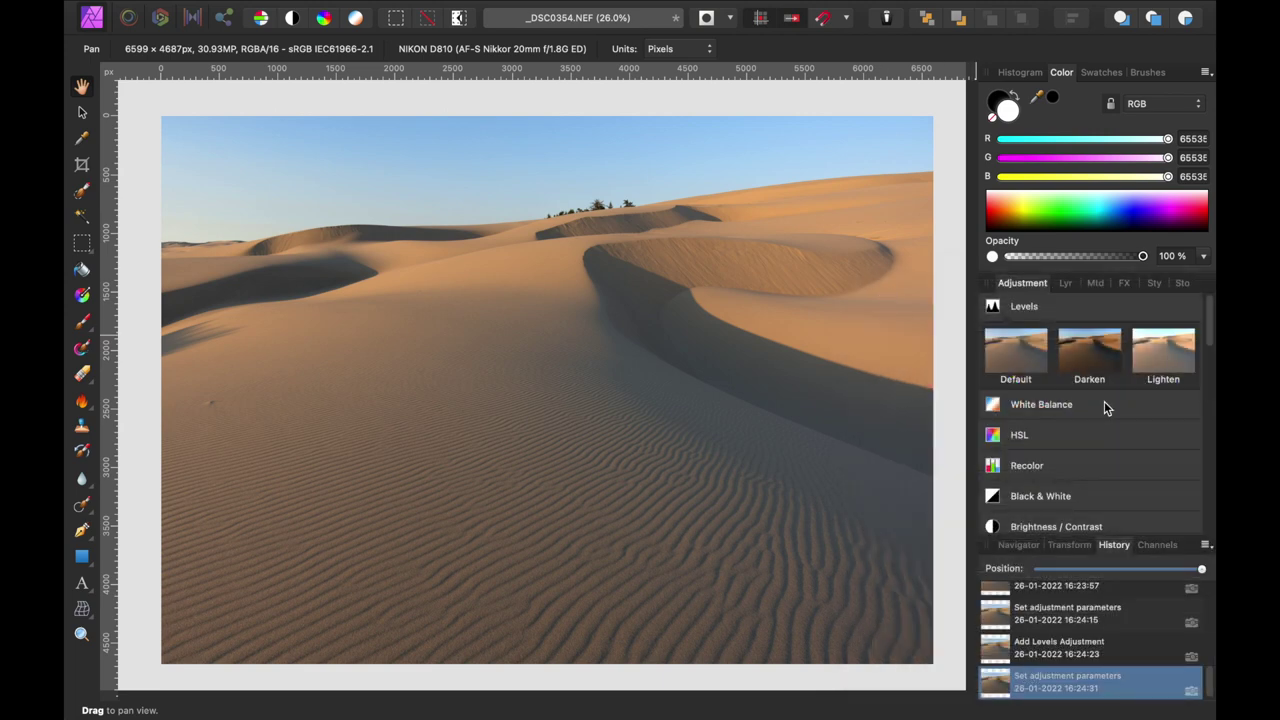
Step: Toggle Shadows/Highlights, both Levels and Brightness/Contrast layers off and on to compare
left_click(1066, 284)
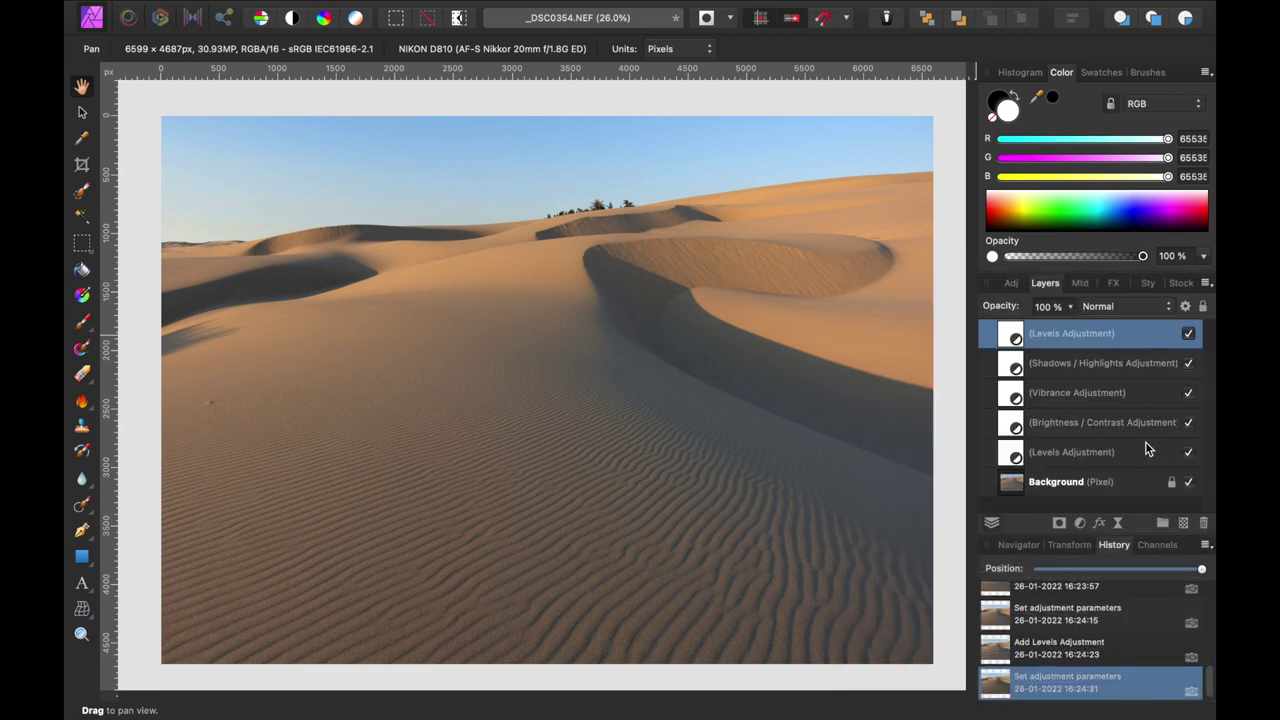
left_click(1188, 365)
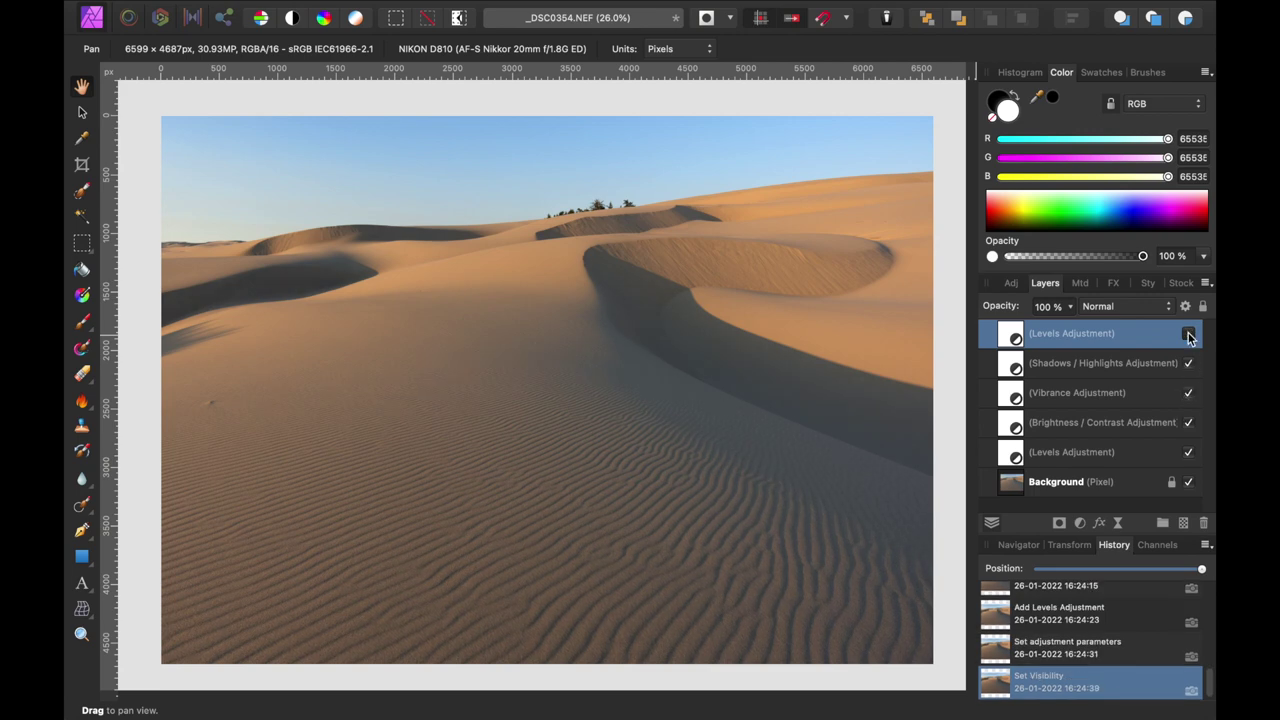
left_click(1188, 335)
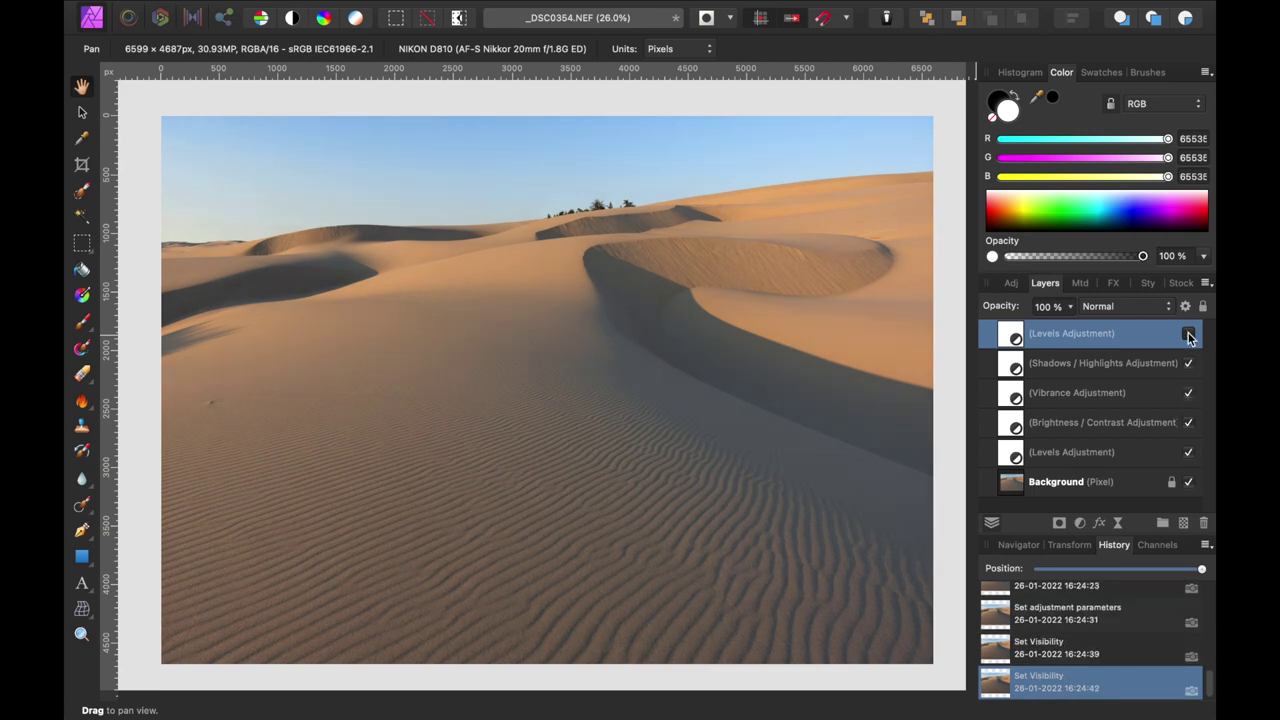
left_click(1189, 424)
left_click(1189, 424)
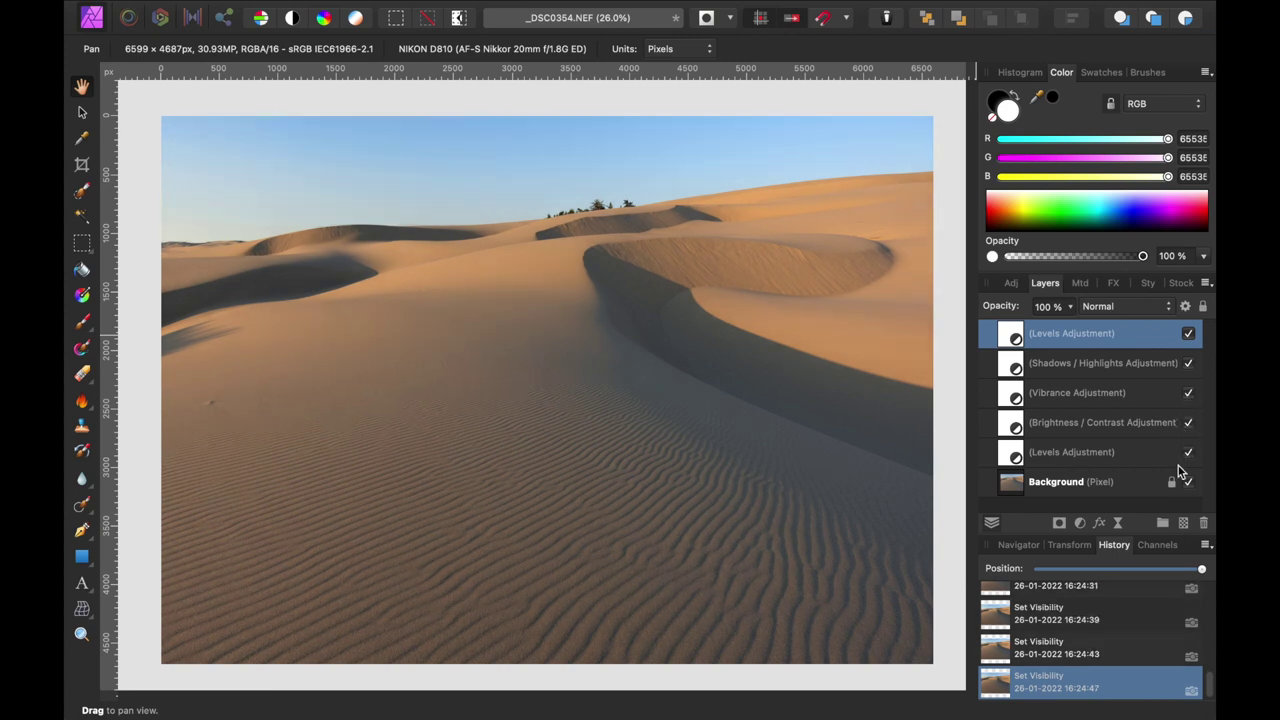
left_click(1188, 455)
left_click(1188, 455)
mouse_move(298, 6)
left_click(225, 10)
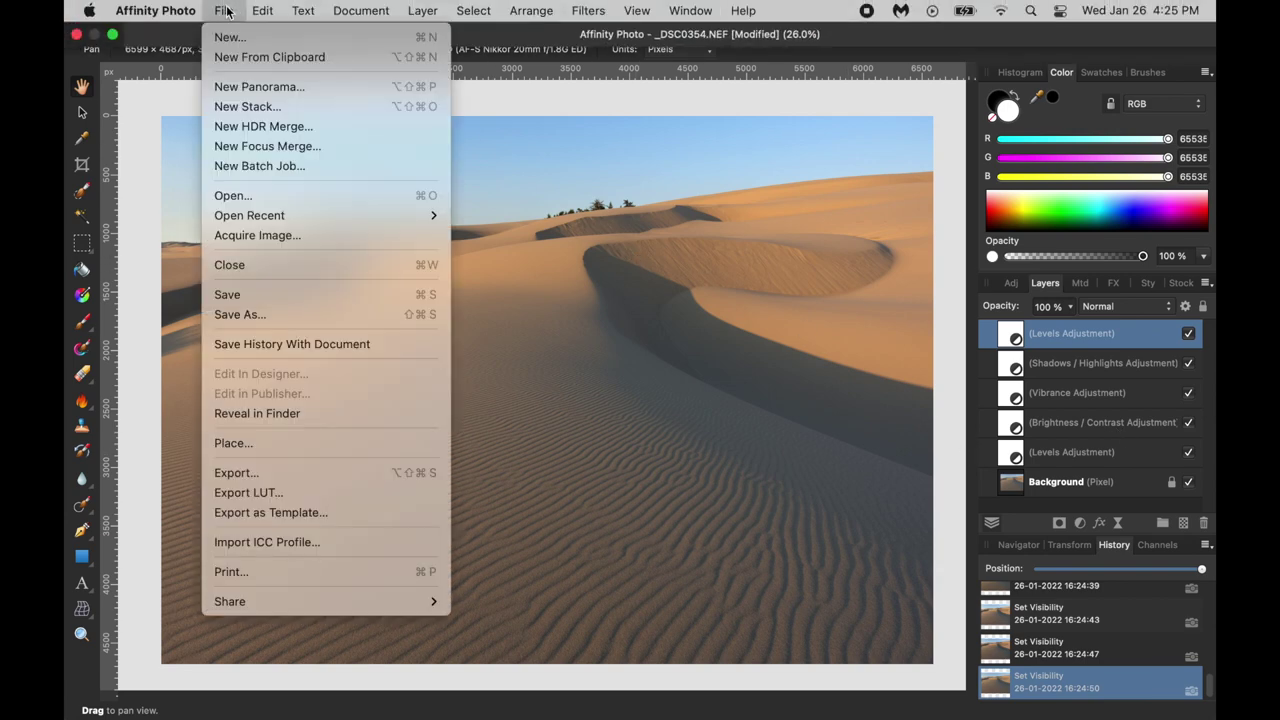
Step: Export the image as a 6599 × 4687 px TIFF using the TIFF RGB 16-bit preset
left_click(259, 472)
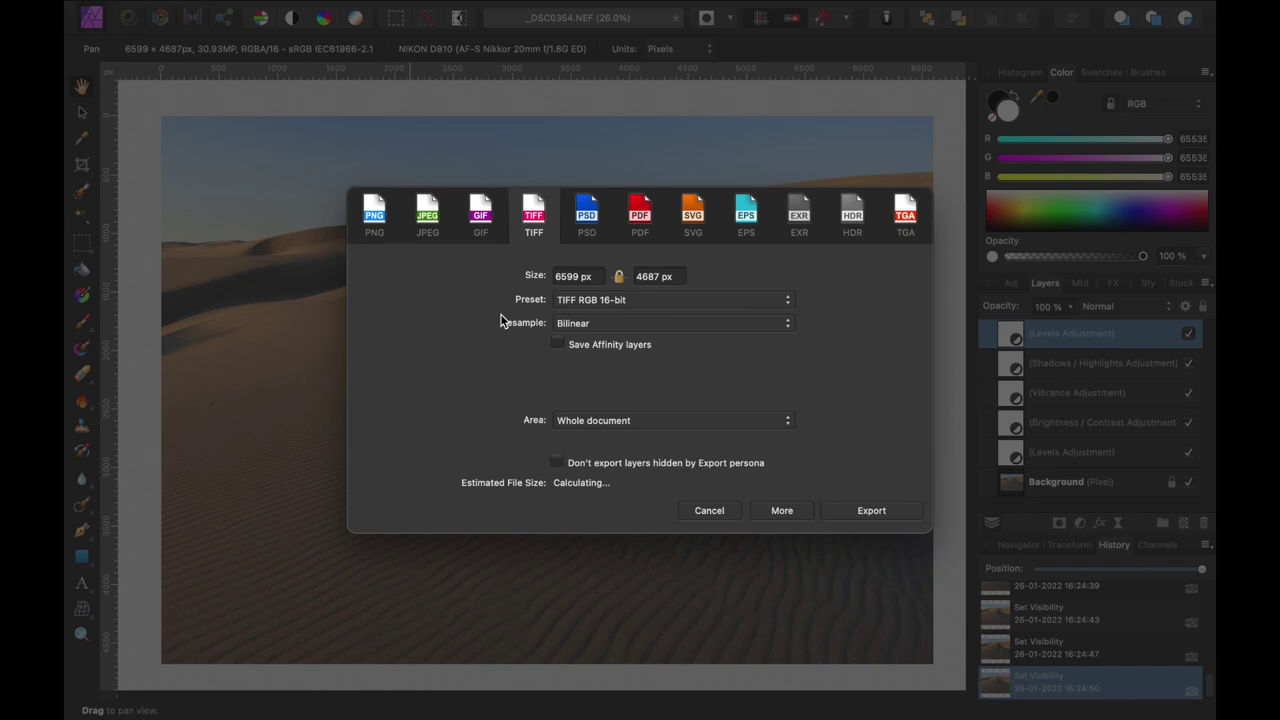
left_click(846, 508)
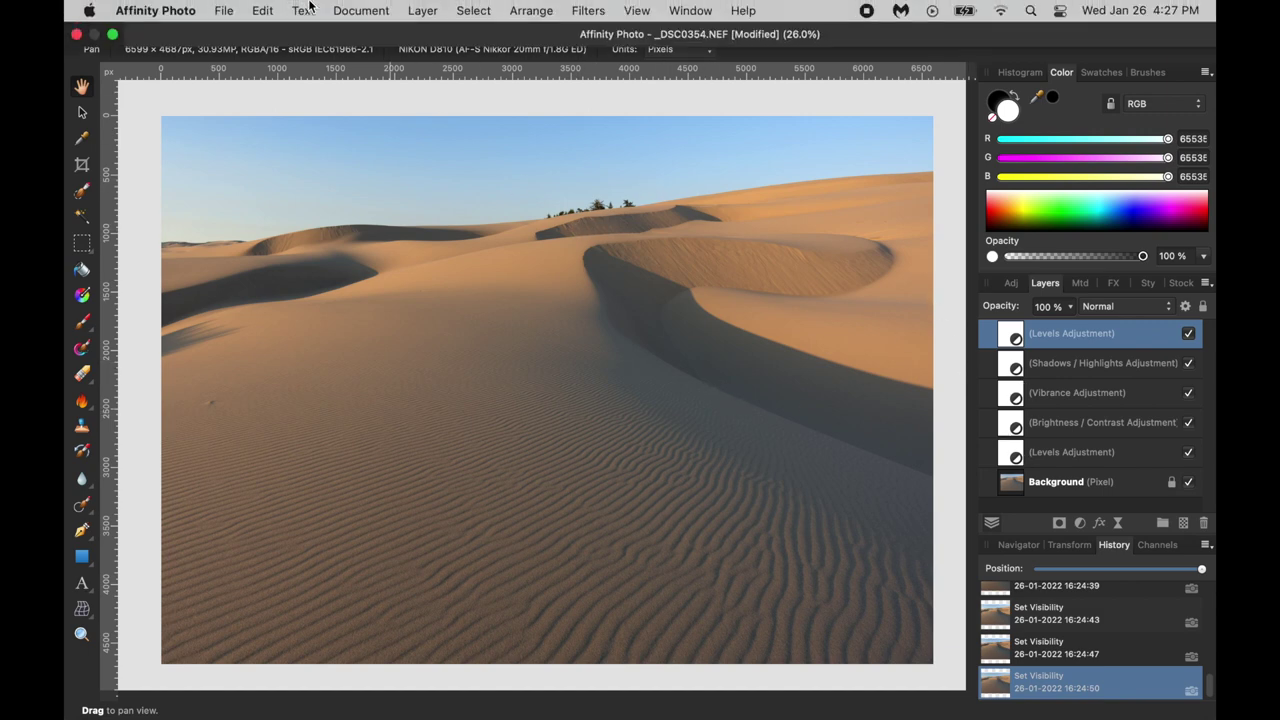
Step: Use Document > Flatten to merge the five adjustments and the Background
left_click(345, 11)
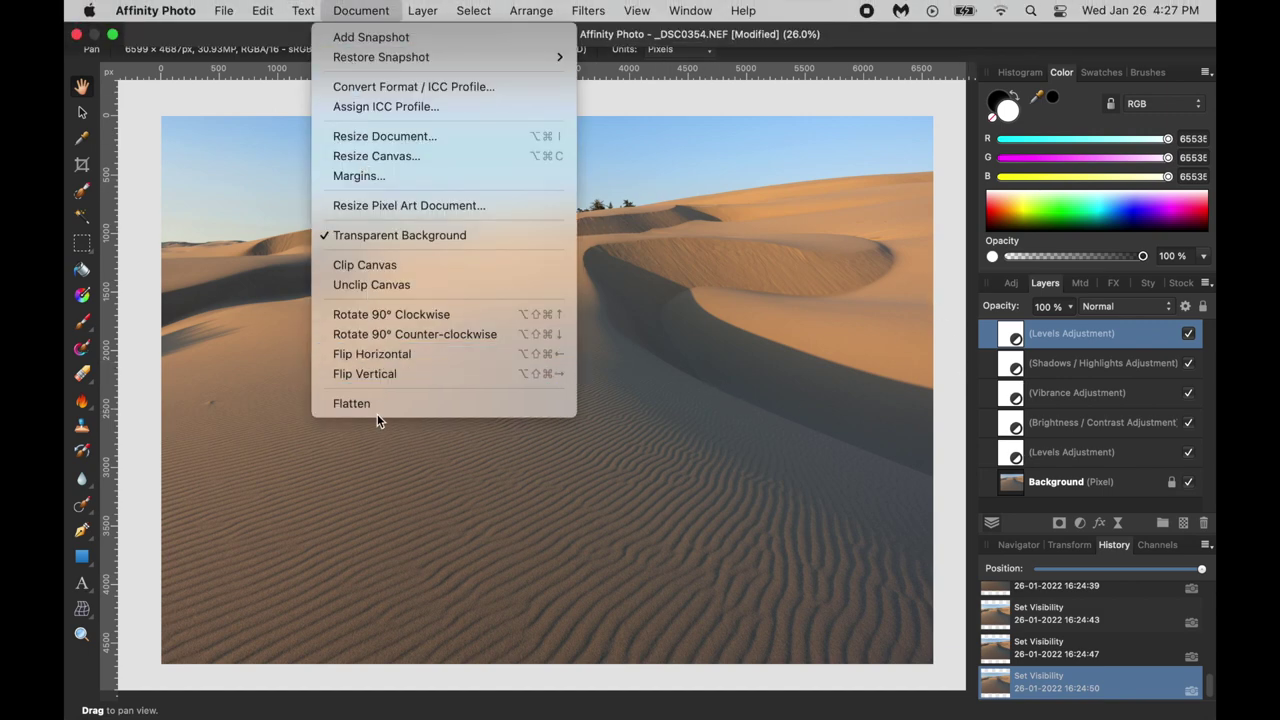
key("Escape")
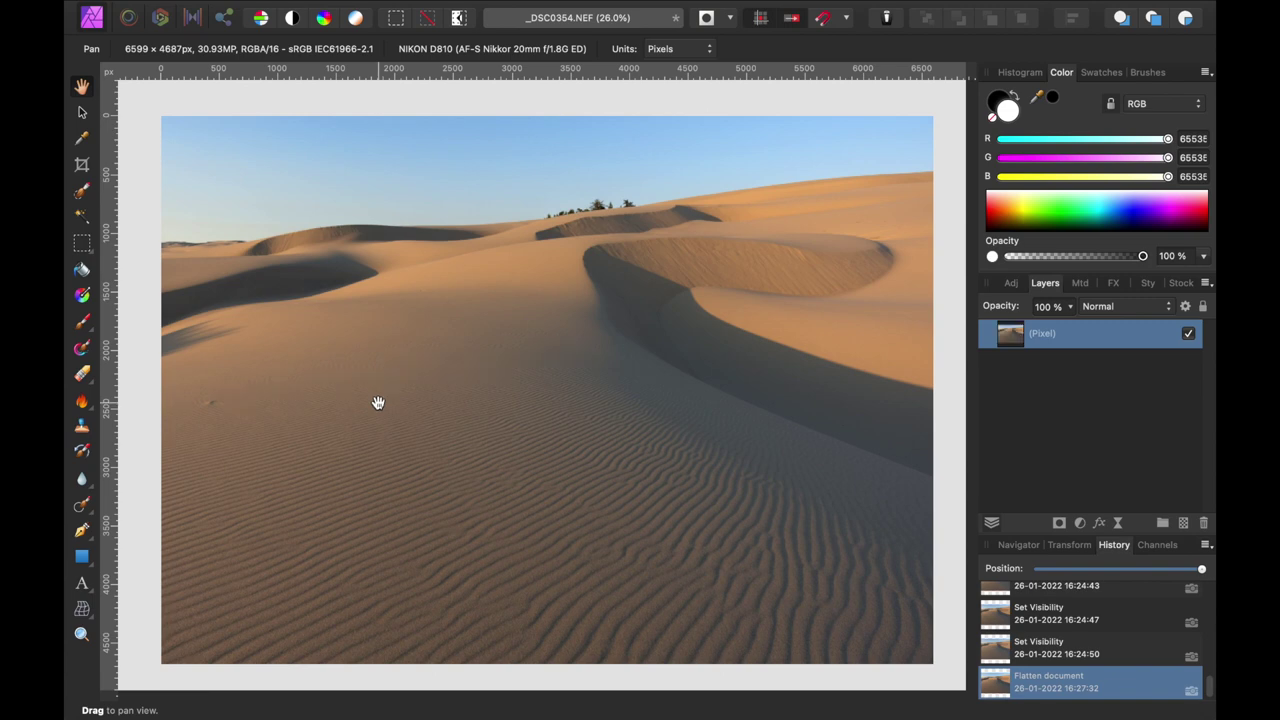
Step: Switch the Resize Canvas dialog's units to inches
left_click(362, 10)
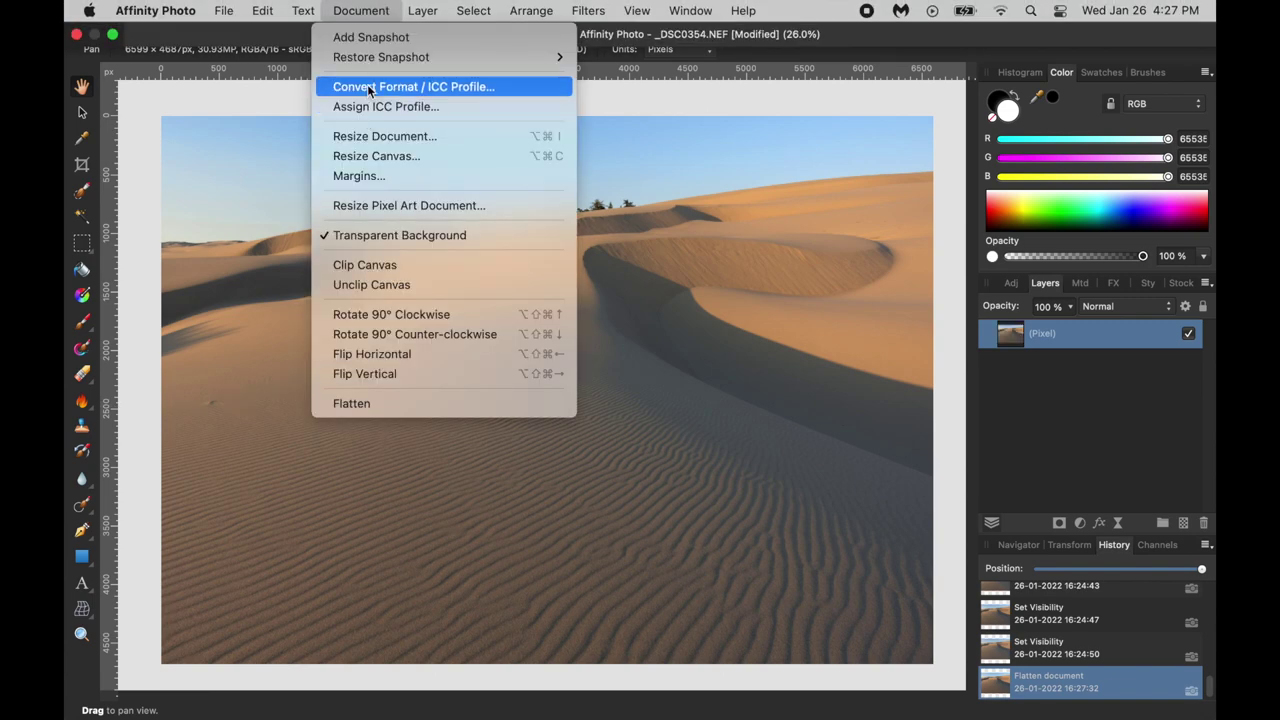
left_click(380, 158)
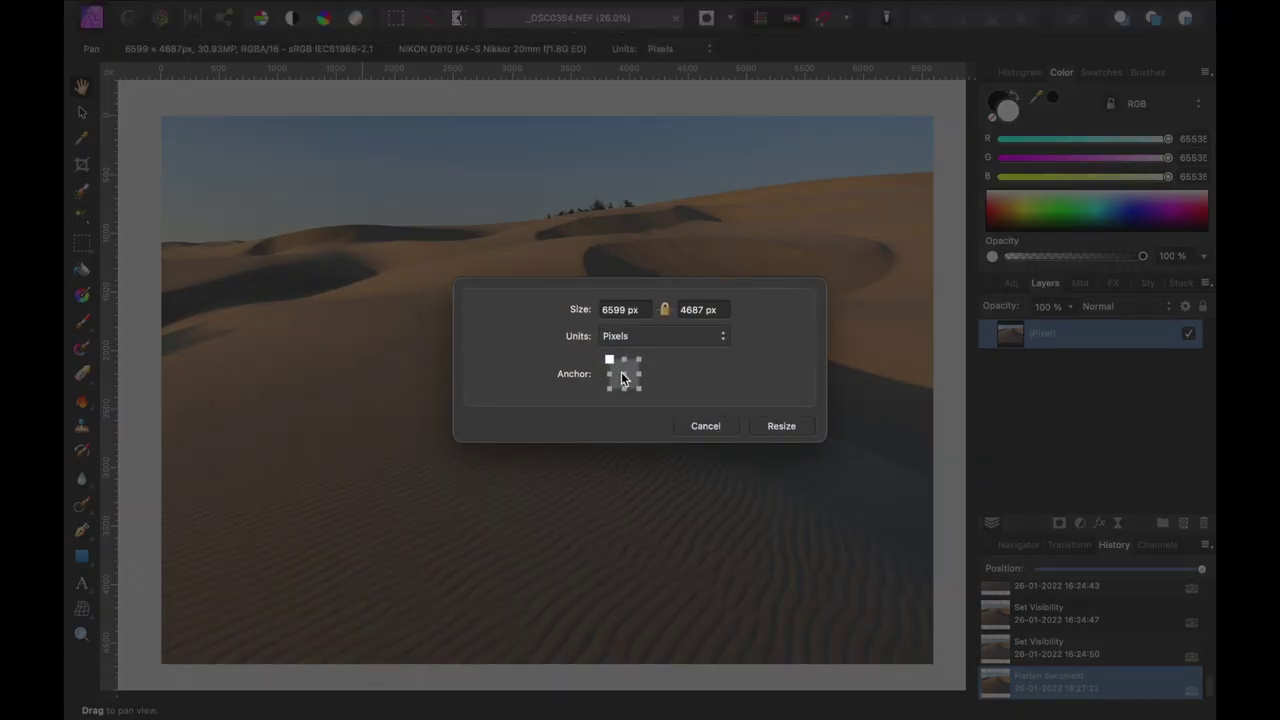
left_click(682, 337)
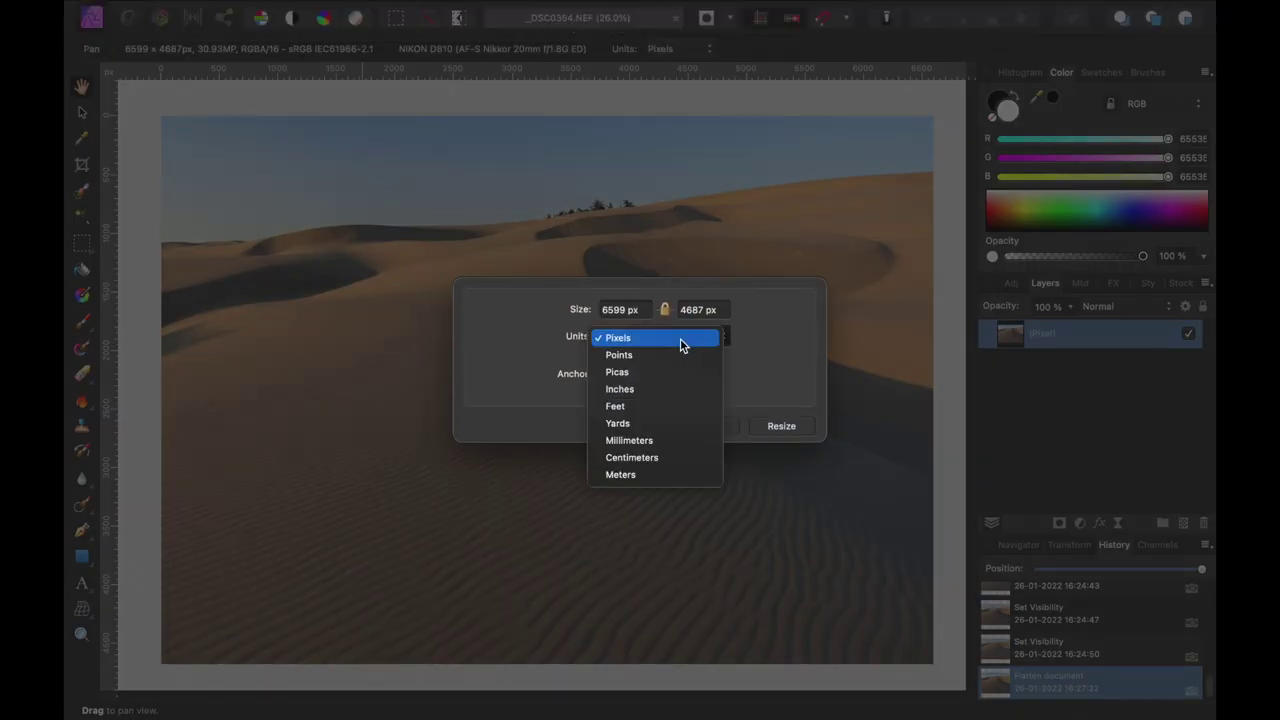
left_click(670, 389)
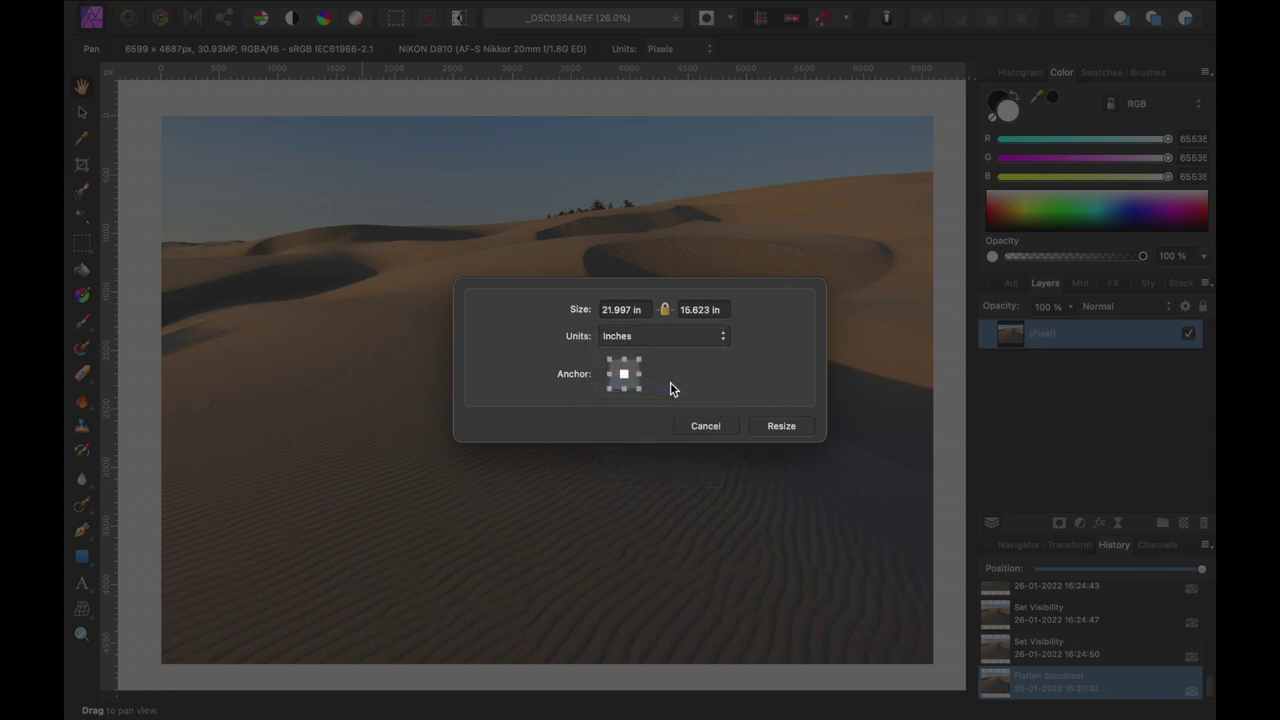
Step: Resize the canvas to 22.297 × 15.923 inches around the centre
left_click(697, 309)
left_click(699, 311)
key("BackSpace")
type("9")
left_click(619, 311)
left_click(617, 311)
key("BackSpace")
type("2")
key("BackSpace")
type("2")
left_click(783, 430)
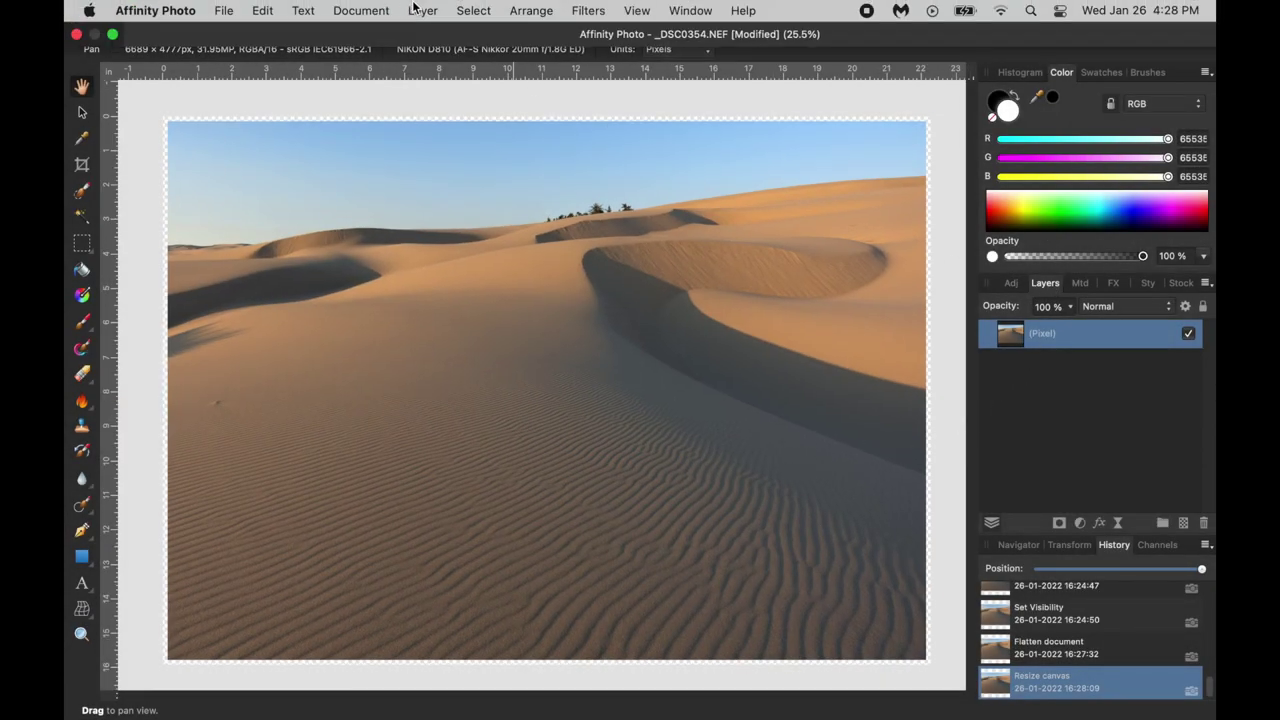
Step: Add a white fill layer and drag it below the photo's pixel layer
left_click(423, 12)
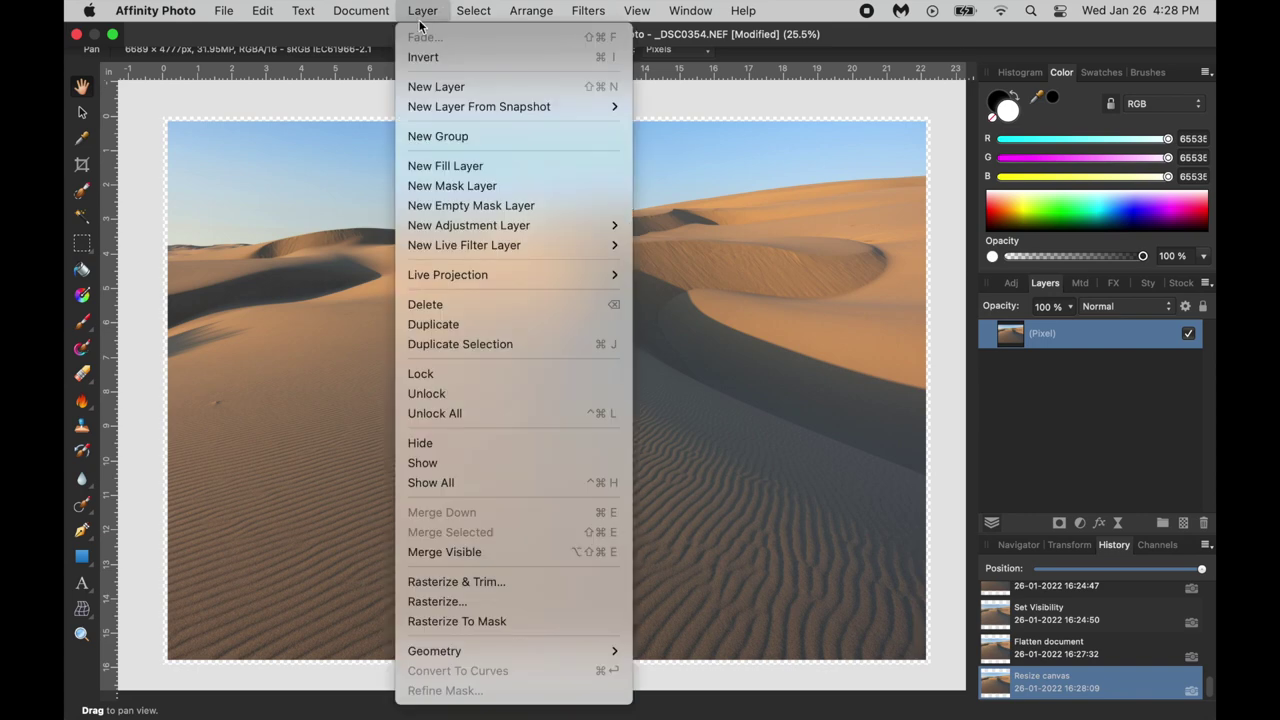
key("Escape")
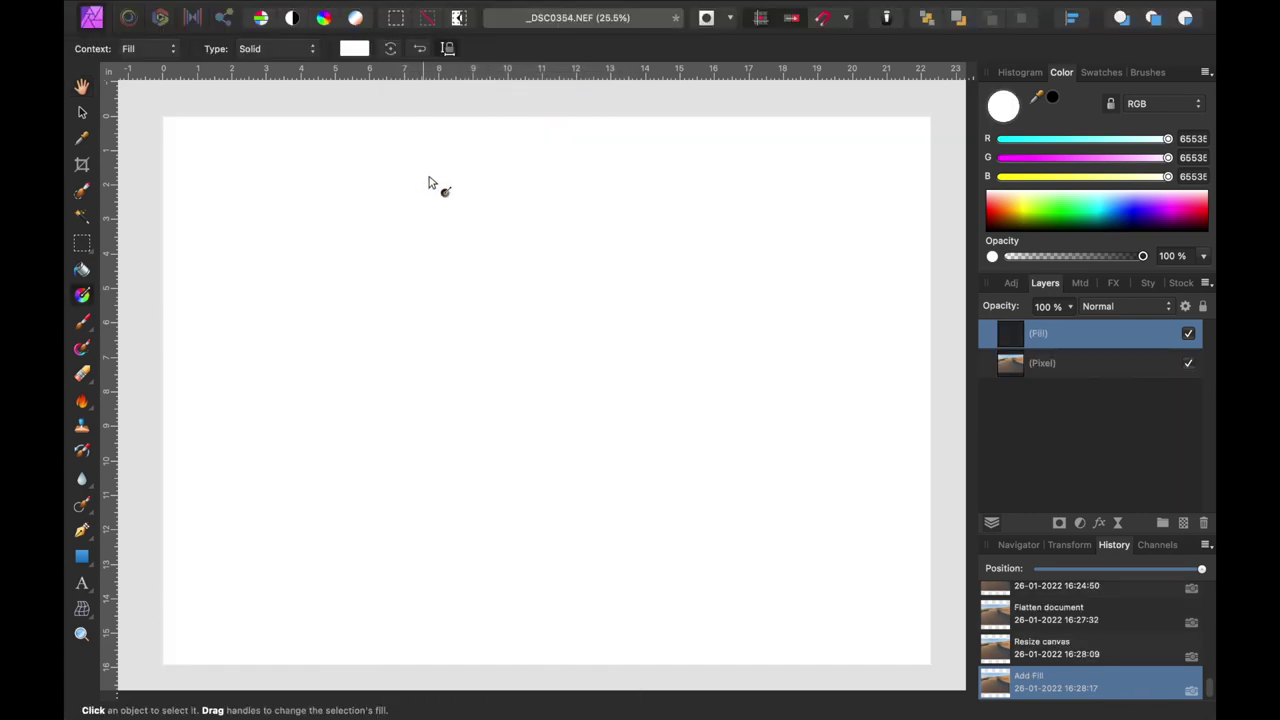
left_click_drag(1062, 339, 1063, 437)
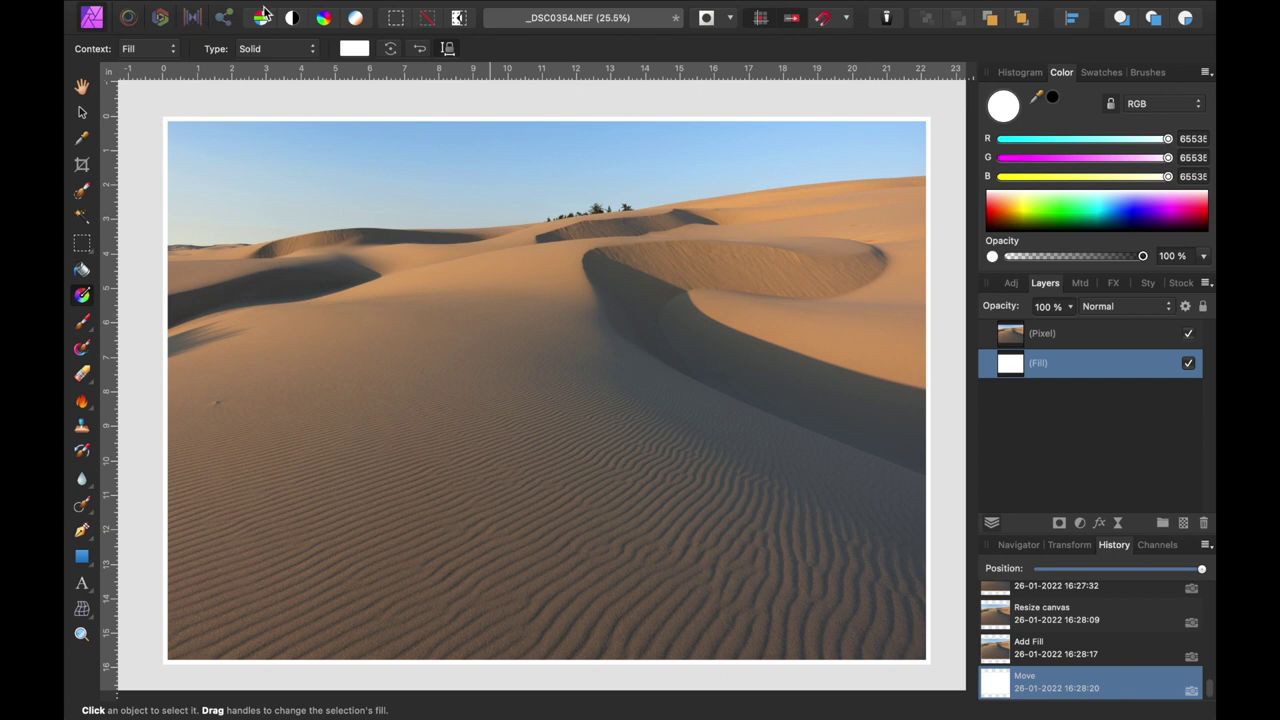
mouse_move(320, 7)
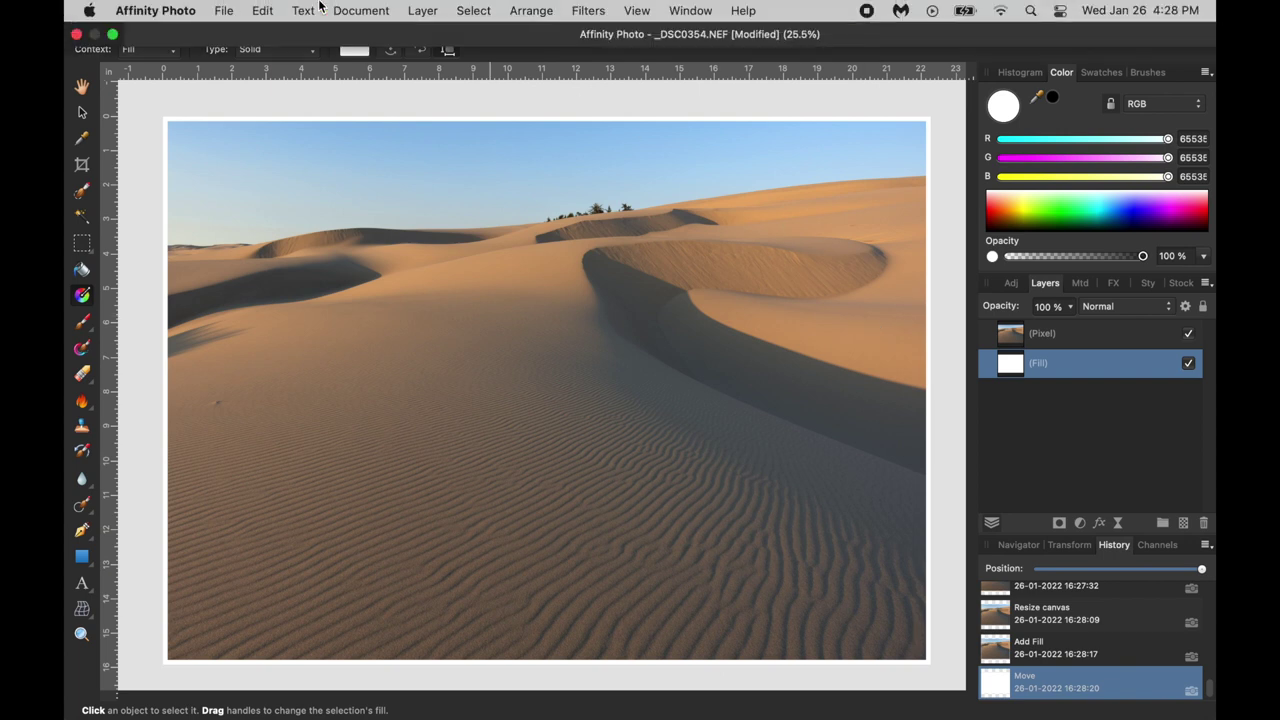
Step: Export the bordered image as a JPEG (Best quality, 100) at 6689 × 4777 px
left_click(226, 11)
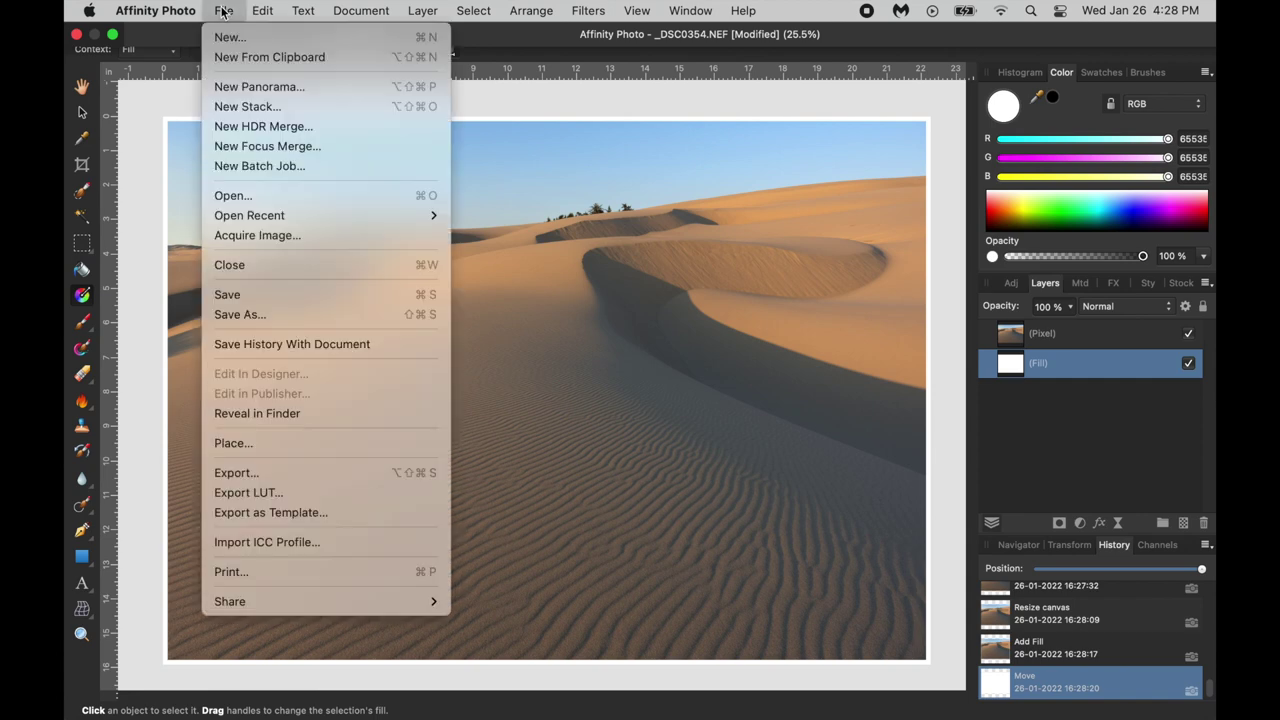
left_click(248, 478)
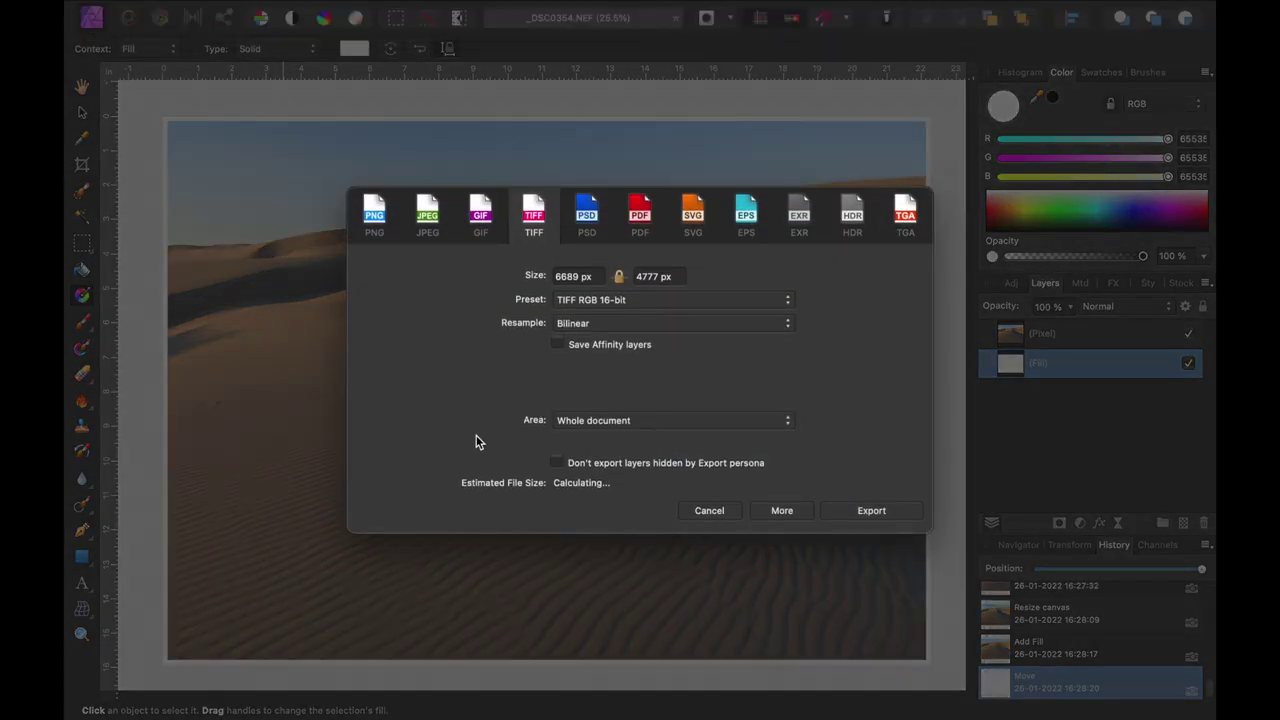
left_click(435, 228)
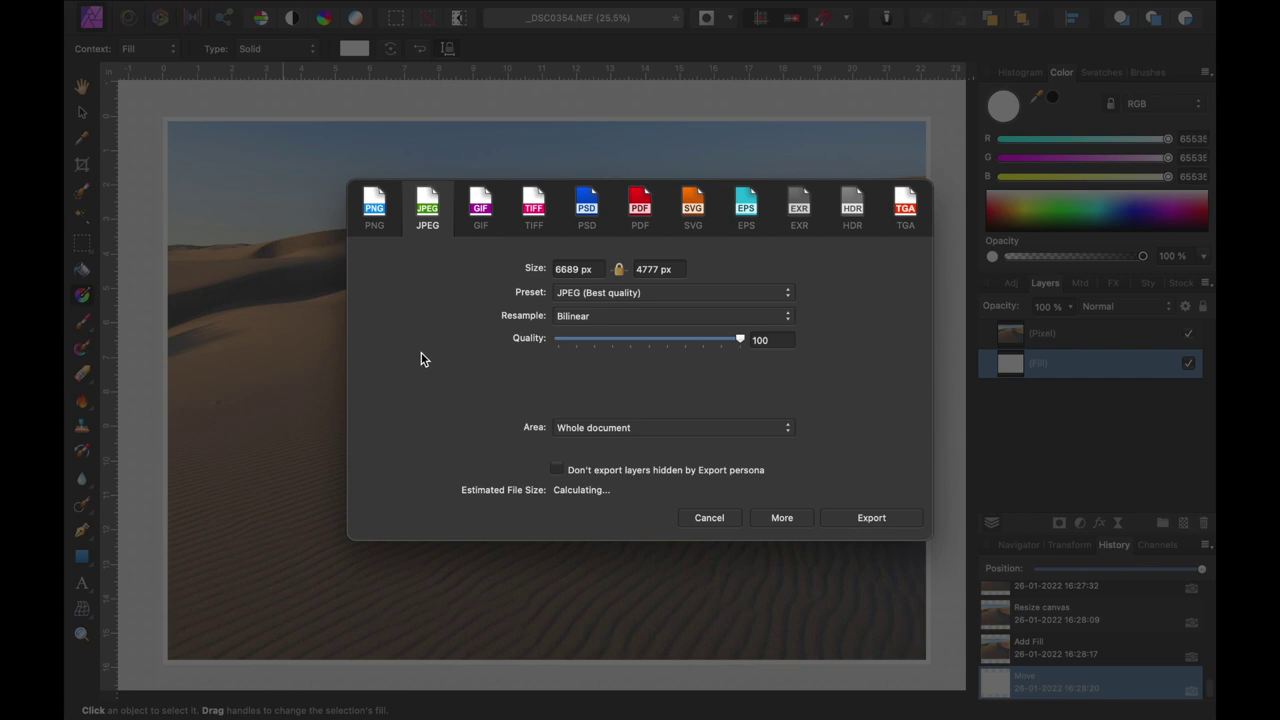
left_click(872, 519)
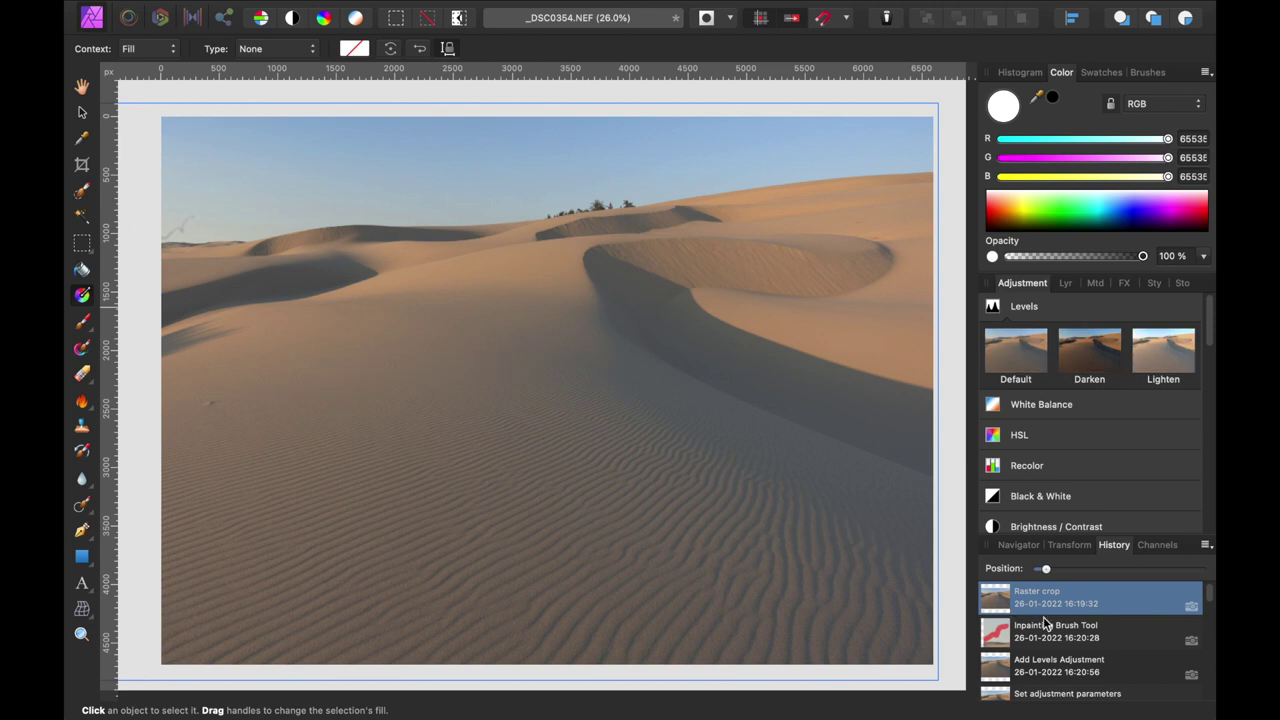
Step: Select the last Move entry at the bottom of the History panel
scroll(1047, 630, "down", 10)
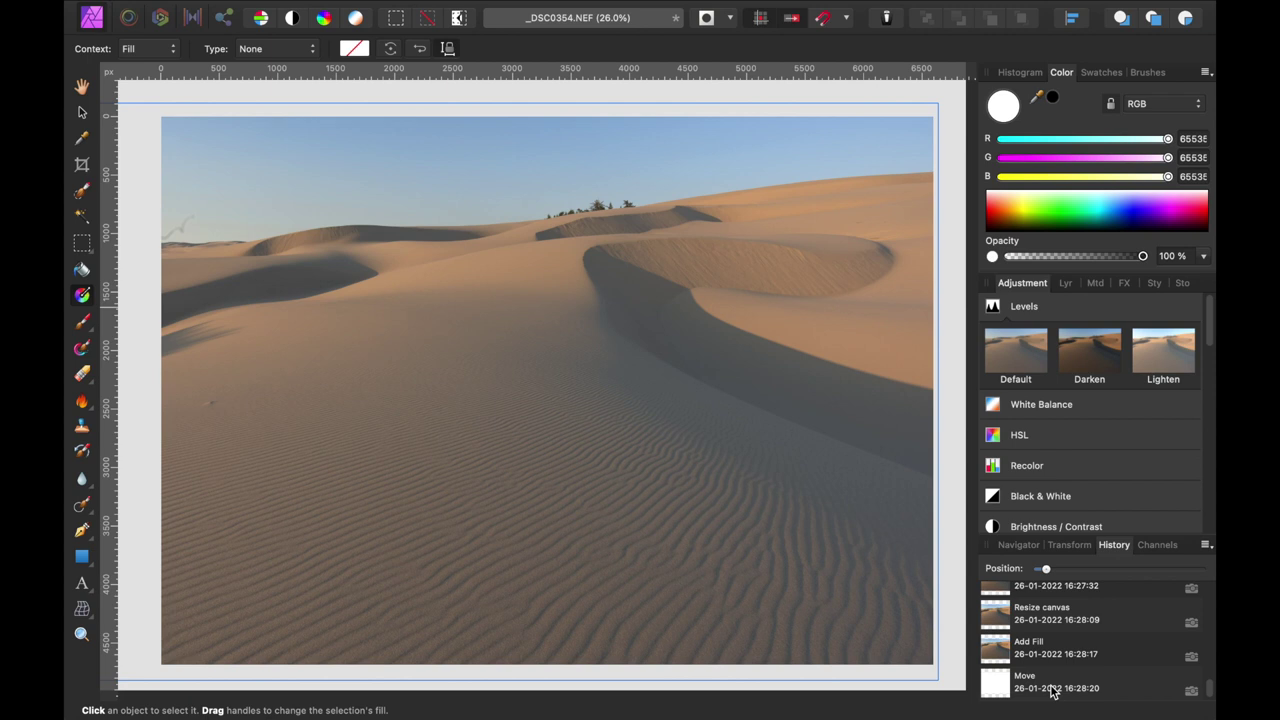
left_click(1052, 690)
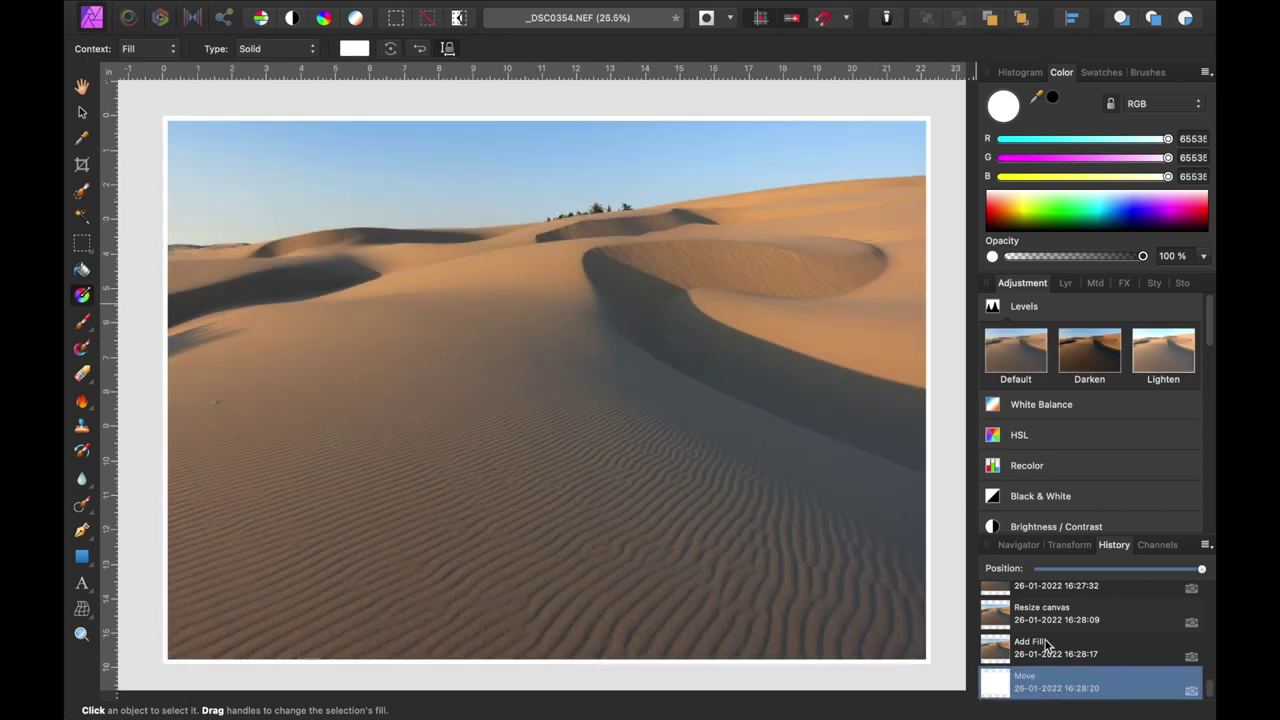